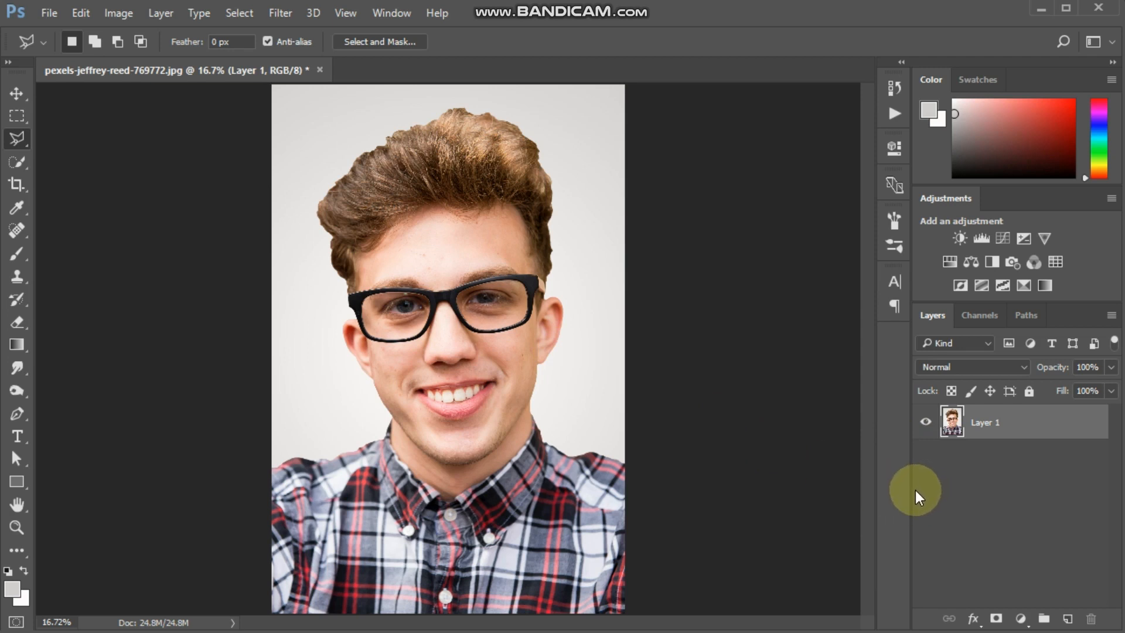
Duplicate Layer 1 and add a Hue/Saturation adjustment layer above the copy with saturation set to -100.
key("ctrl+j")
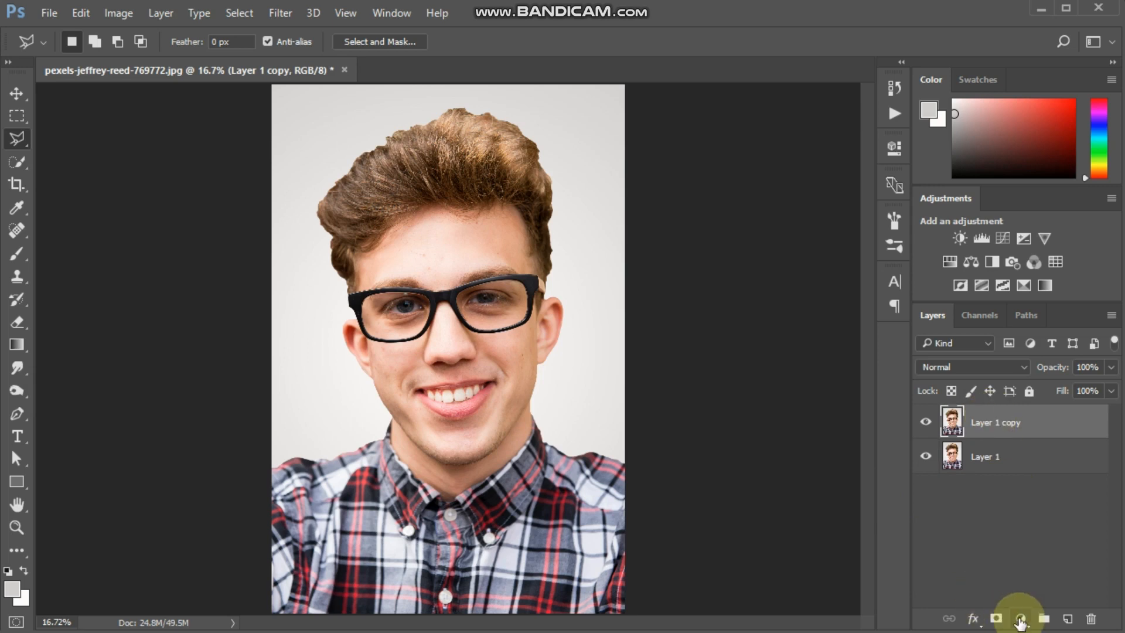
left_click(1020, 619)
left_click(1017, 403)
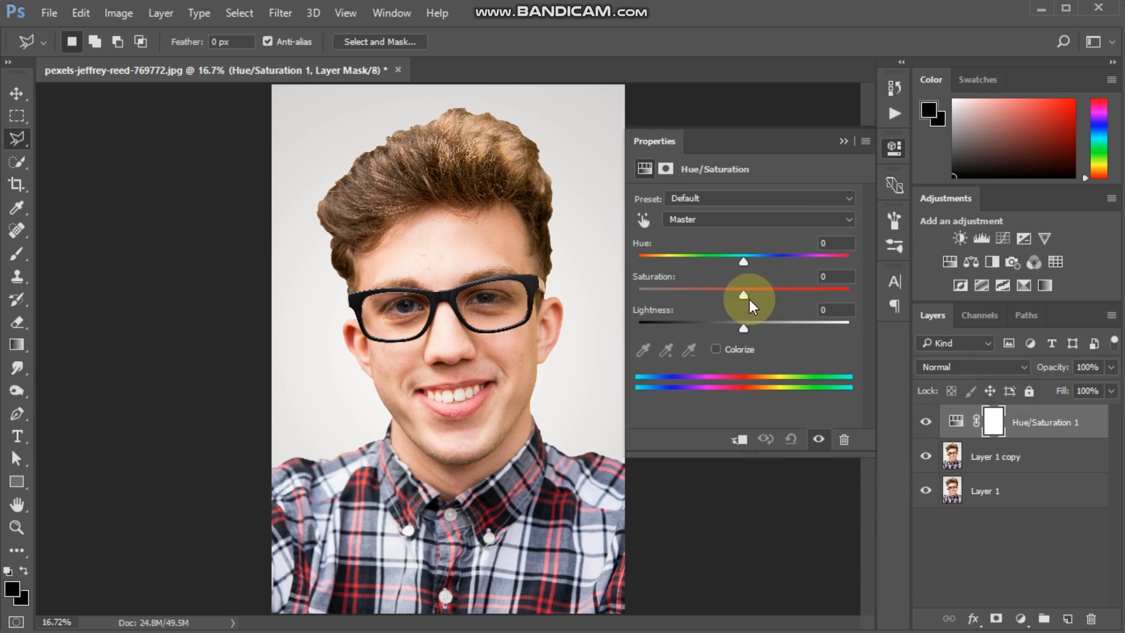
left_click_drag(748, 299, 607, 294)
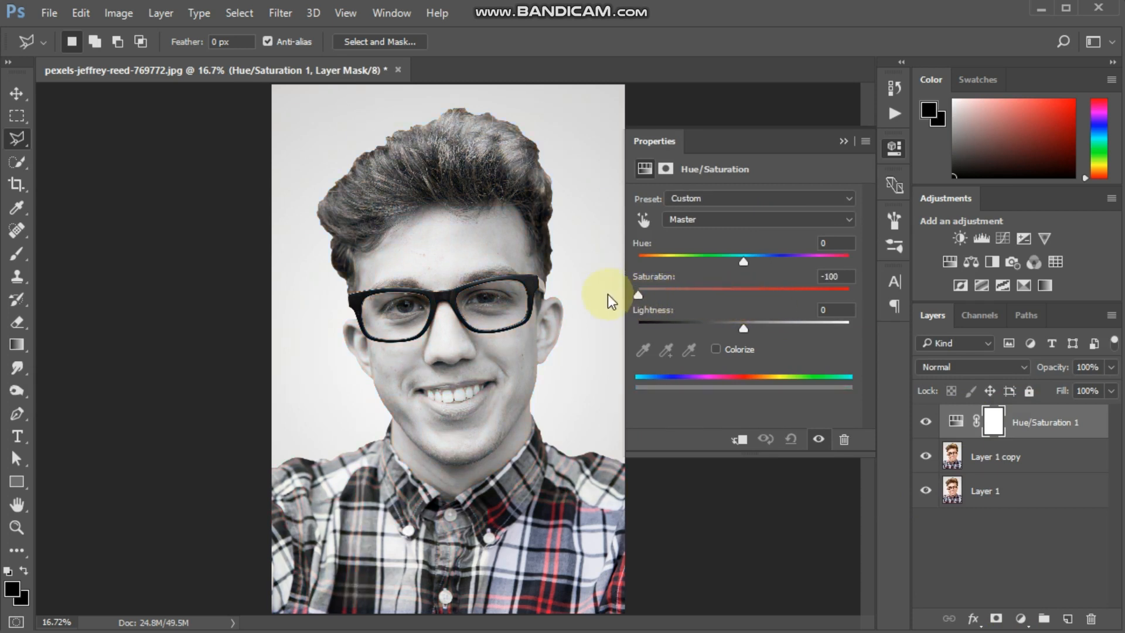
left_click(843, 139)
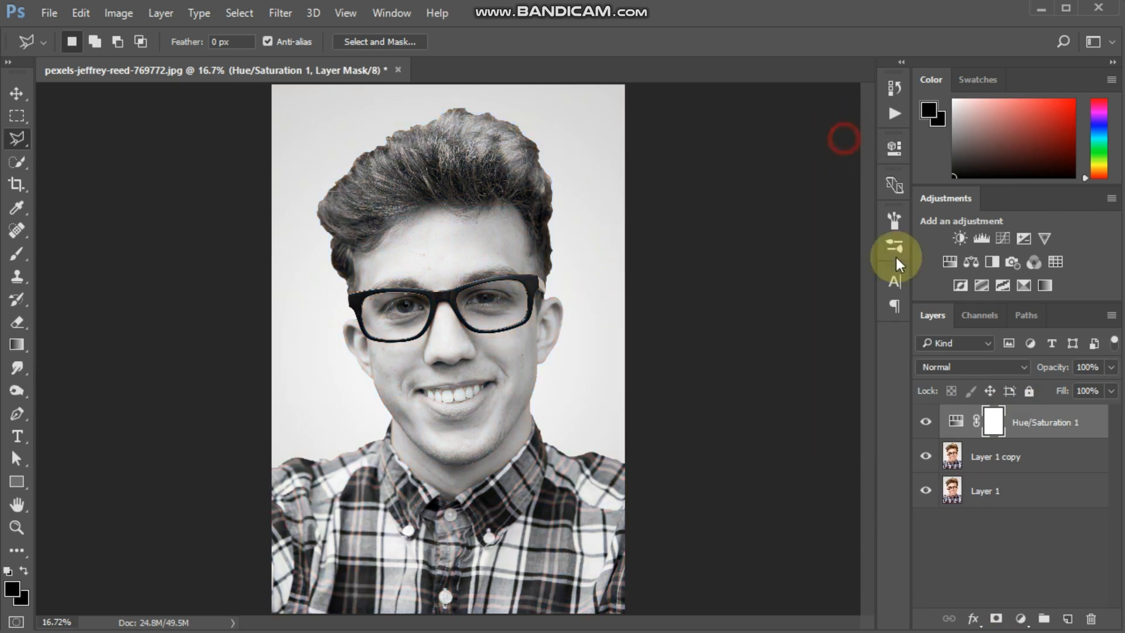
Invert the colours of Layer 1 copy and set its blend mode to Color Dodge.
left_click(991, 457)
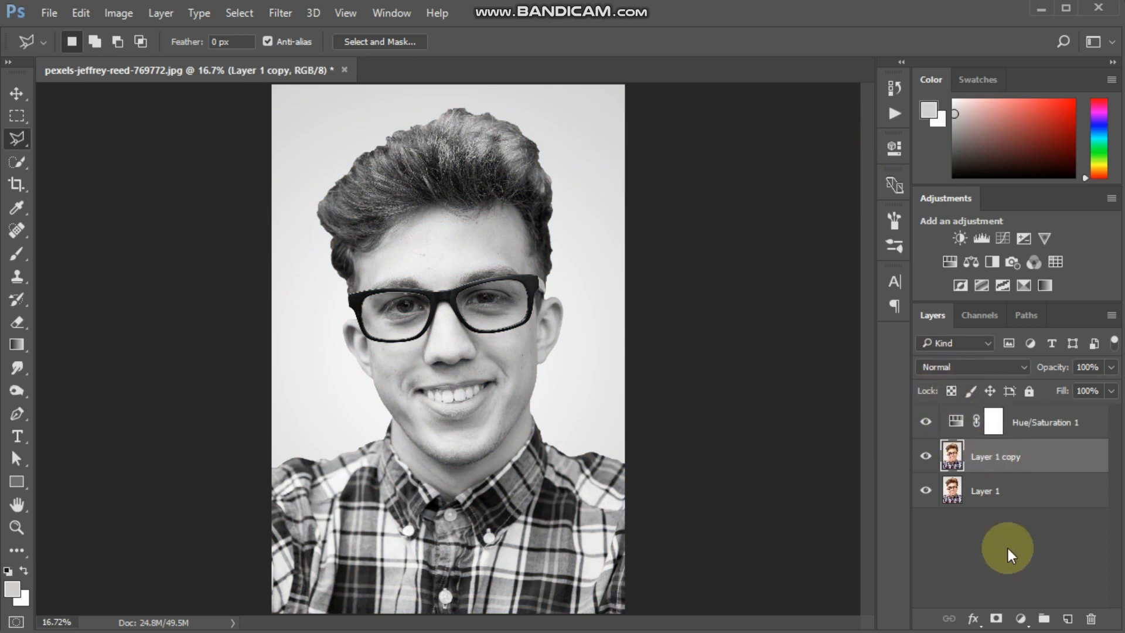
key("ctrl+i")
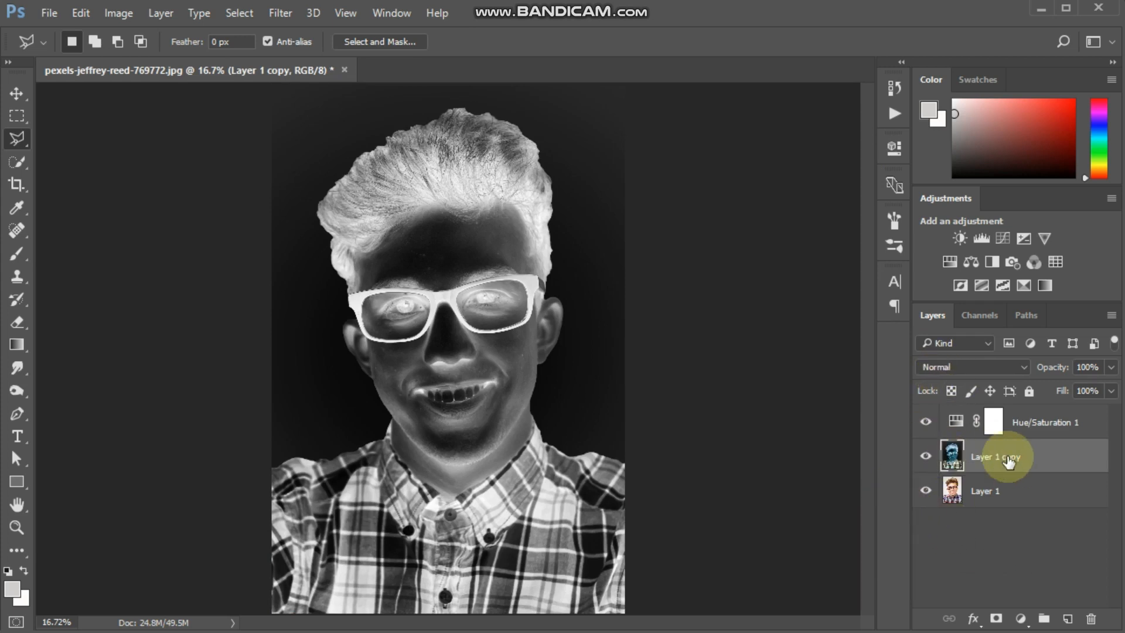
left_click(979, 370)
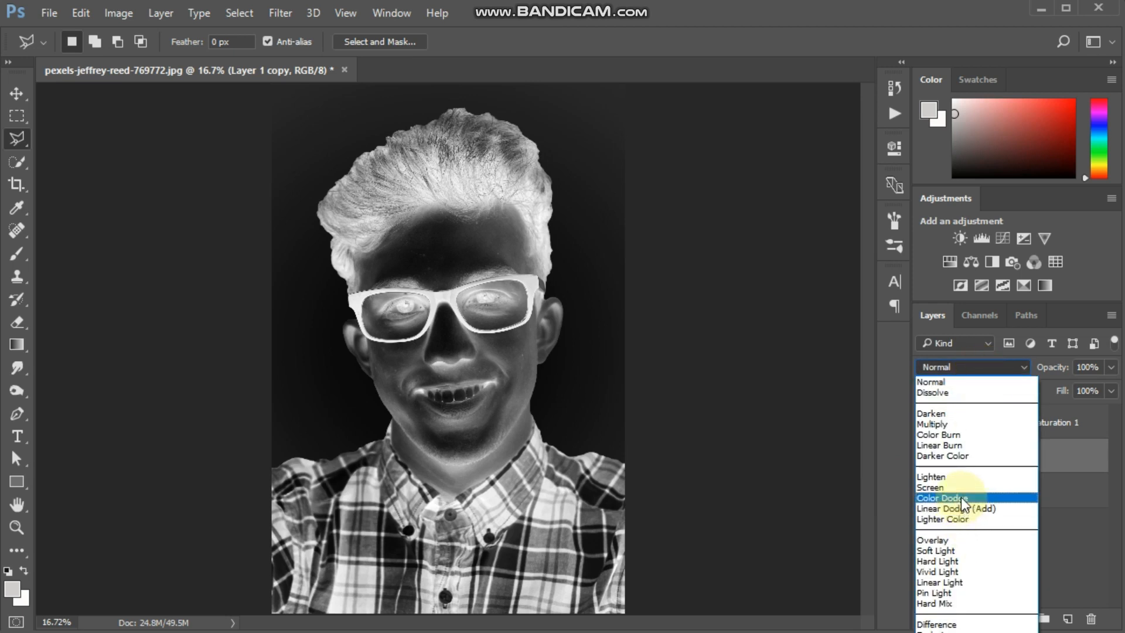
left_click(960, 497)
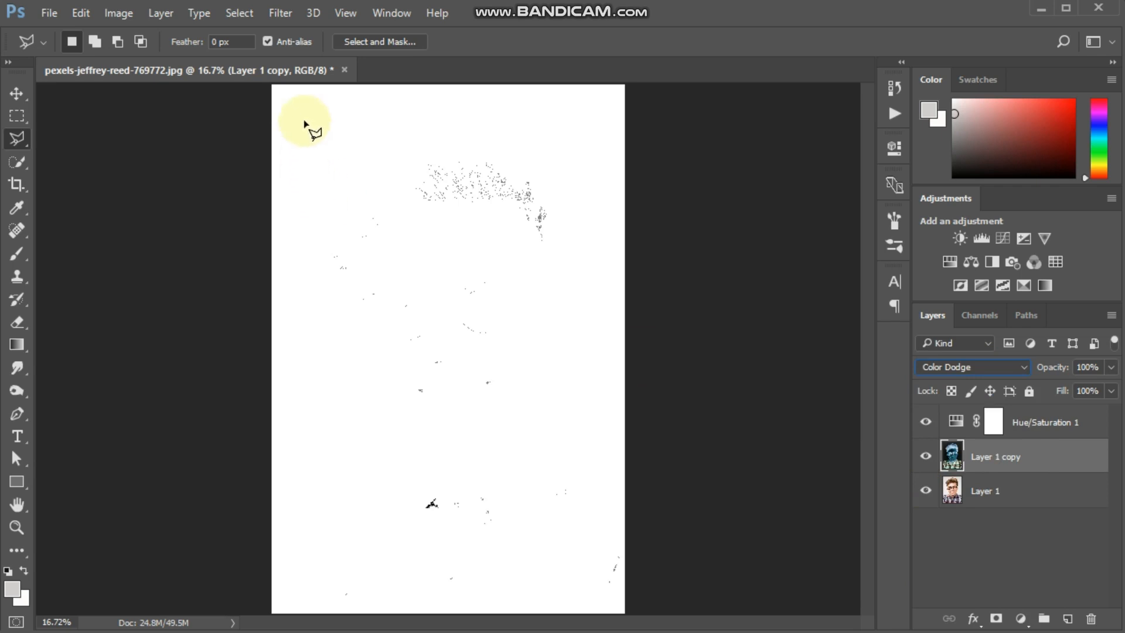
Apply a Gaussian Blur with a radius of 25.3 pixels to Layer 1 copy.
left_click(287, 16)
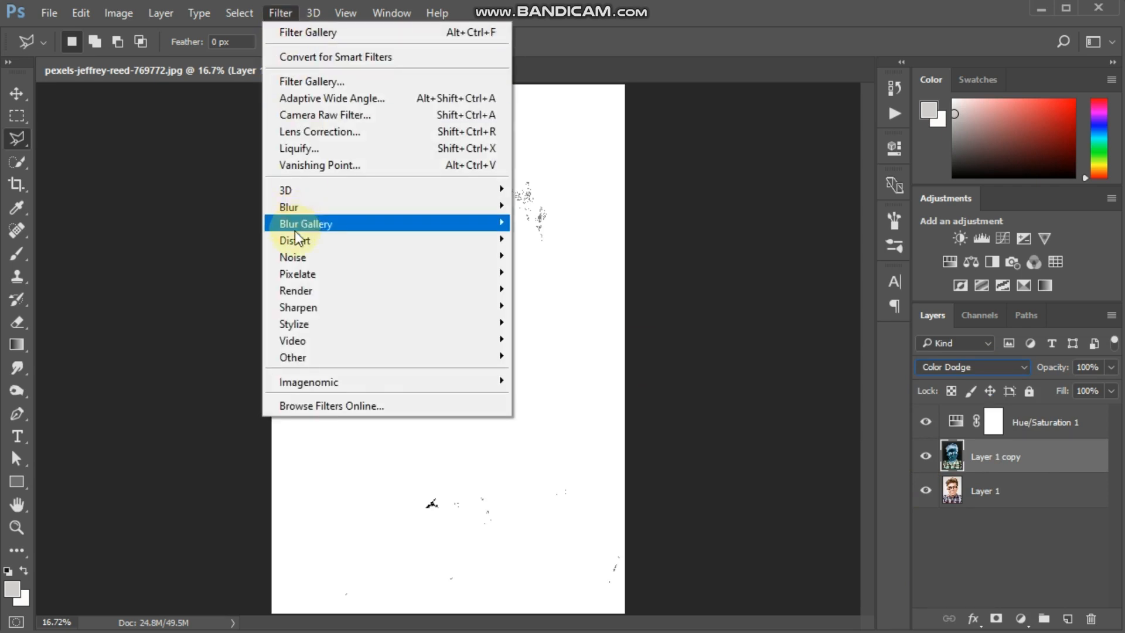
mouse_move(296, 209)
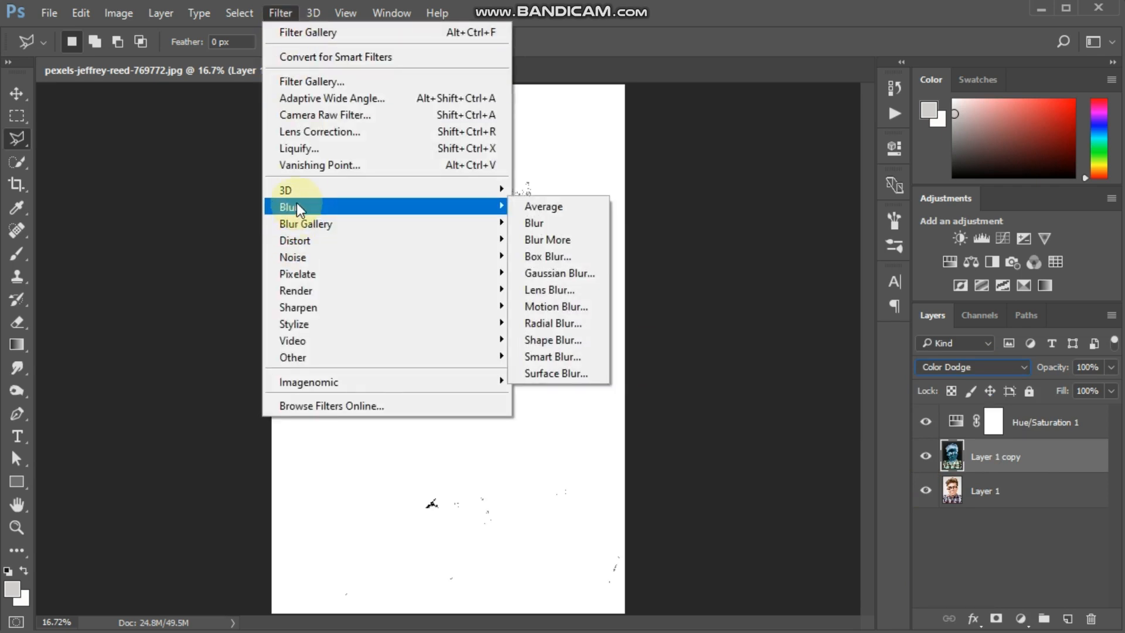
left_click(585, 274)
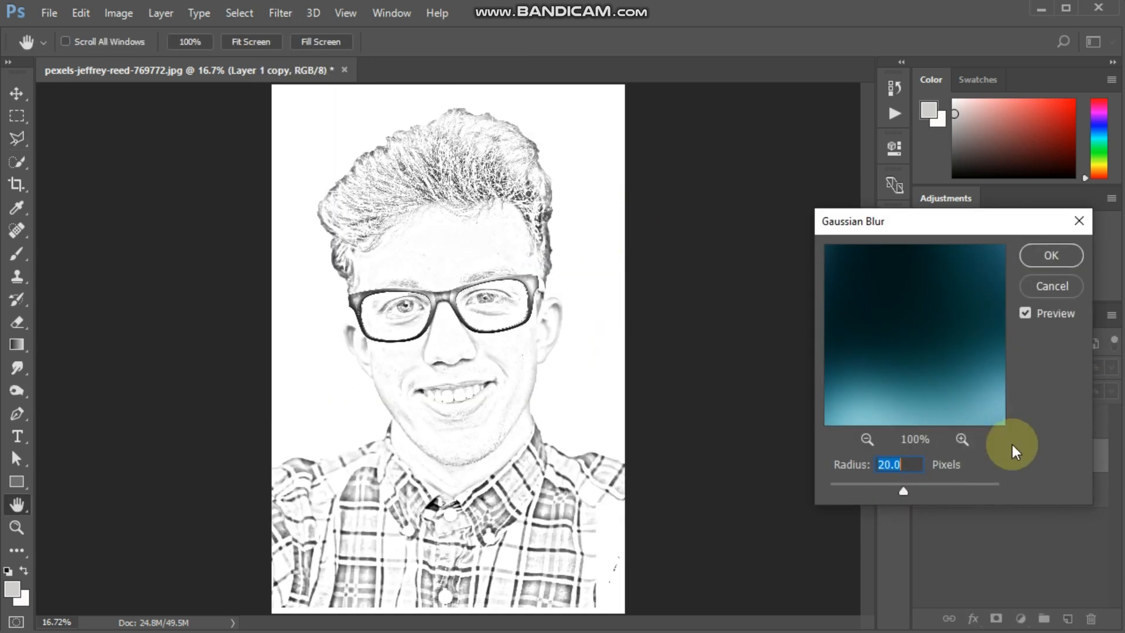
left_click_drag(899, 492, 905, 491)
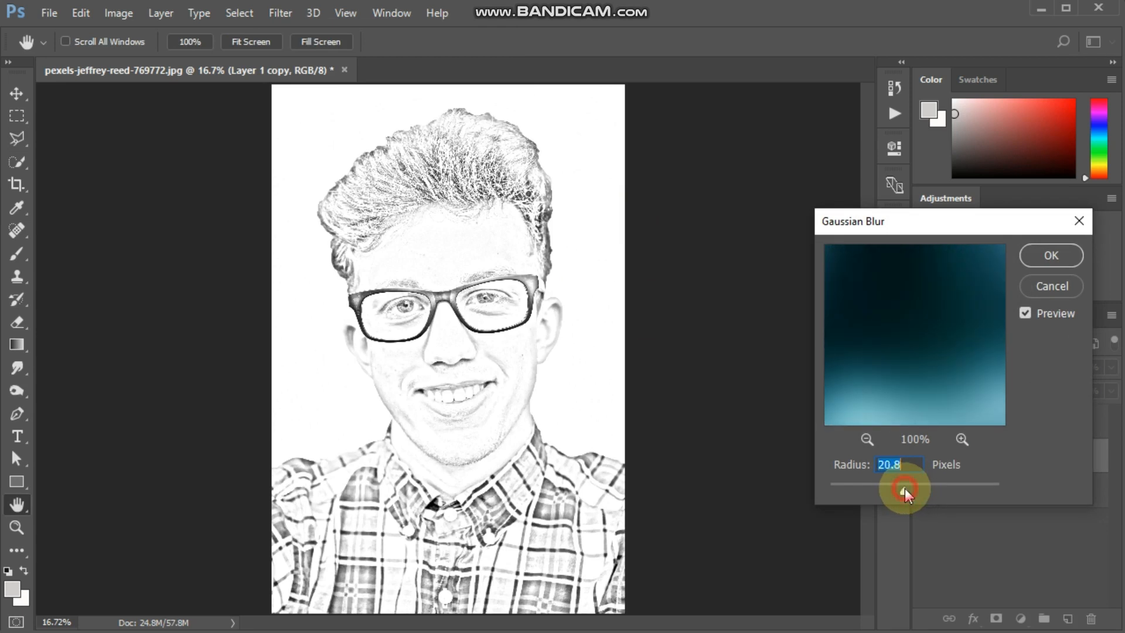
key("shift+Up")
key("Up")
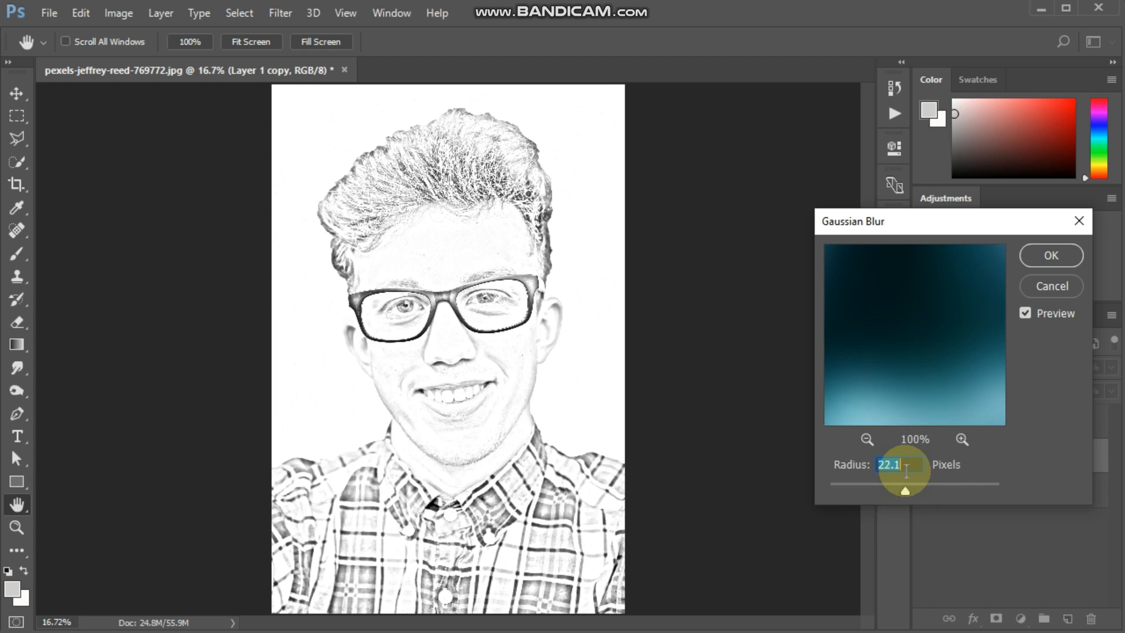
key("Up")
key("Up")
key("Up")
key("Up")
key("Up")
key("Up")
key("Up")
key("Up")
key("Up")
key("Up")
key("Up")
key("Up")
key("Up")
key("Up")
key("Up")
key("Up")
key("Up")
key("Up")
key("Up")
key("Up")
key("Up")
key("Up")
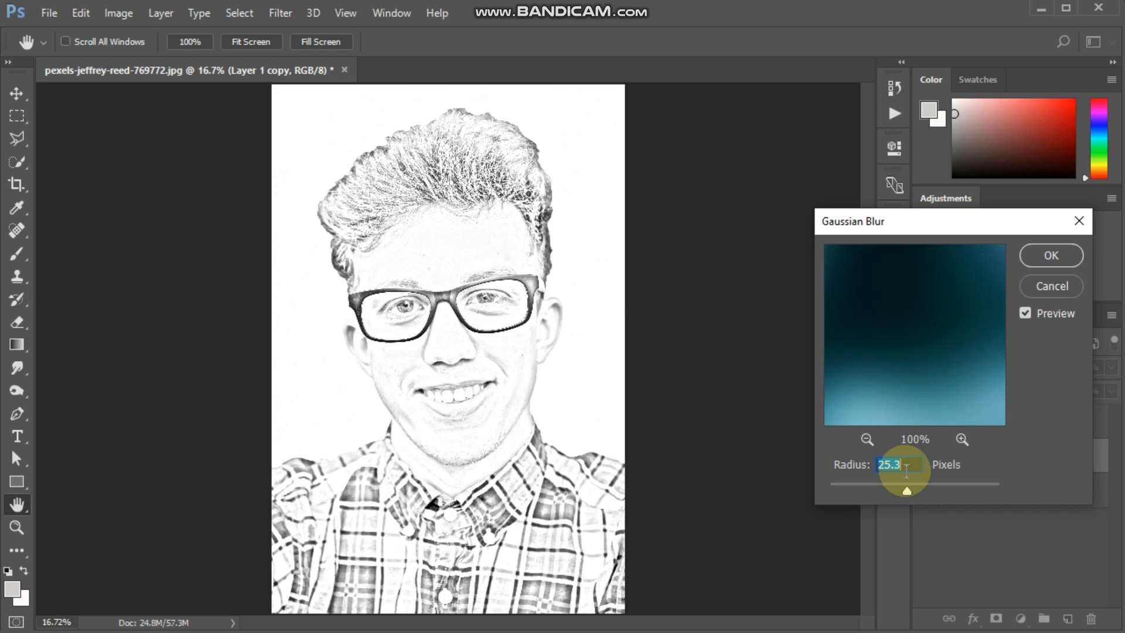
left_click(1057, 257)
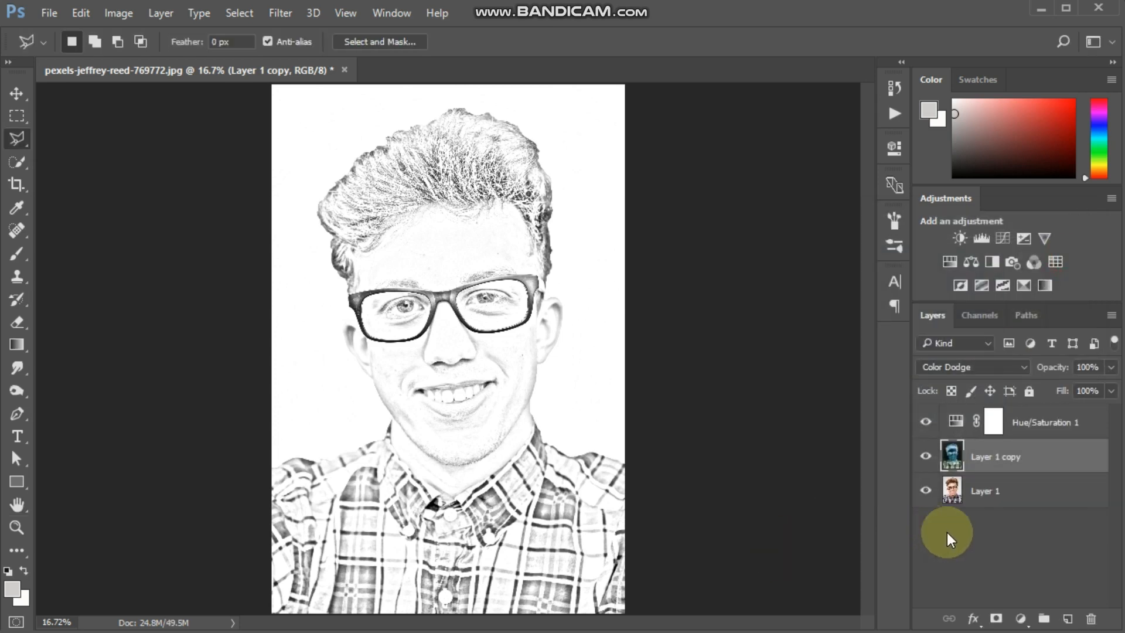
Add a Levels adjustment layer above Layer 1 copy and set its midtone input value to 0.81.
left_click(1020, 620)
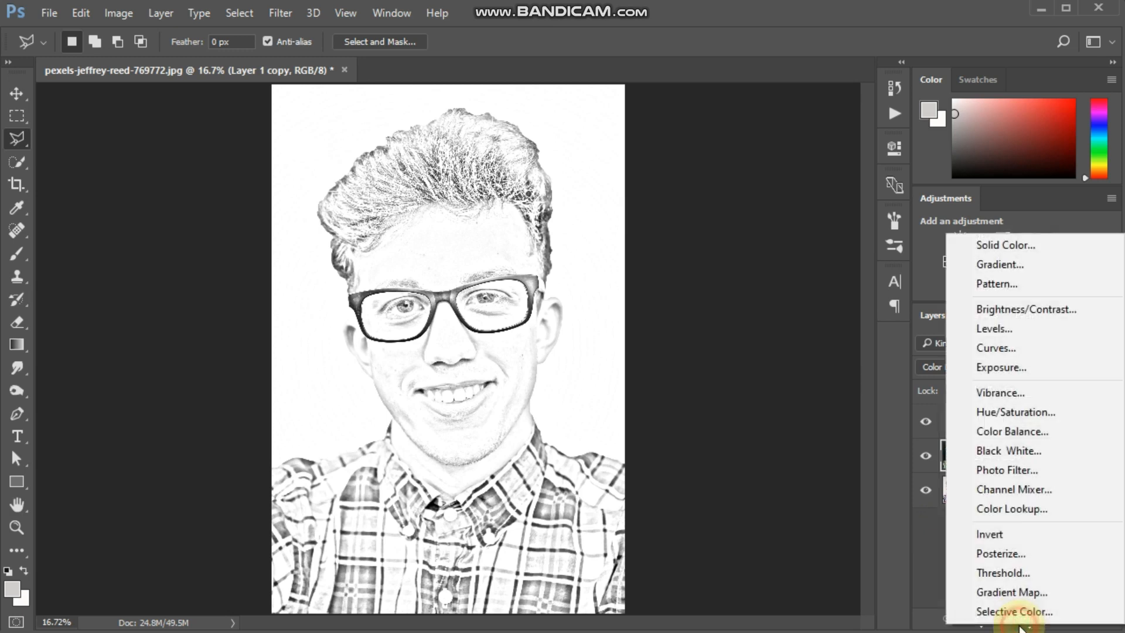
left_click(997, 330)
left_click_drag(753, 324, 760, 322)
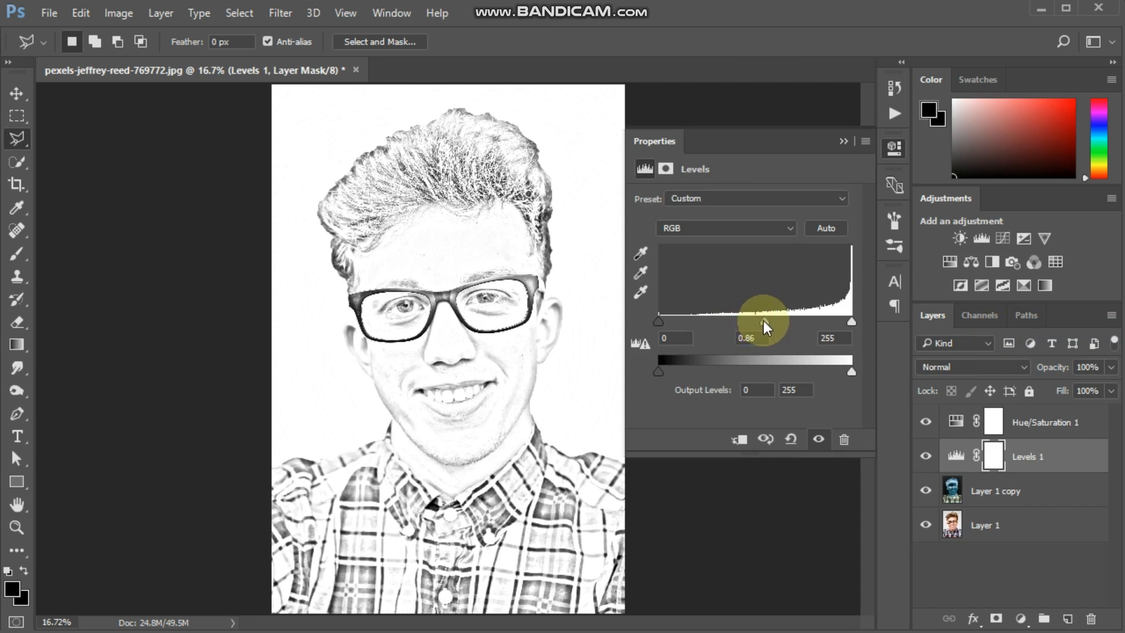
left_click_drag(765, 321, 769, 319)
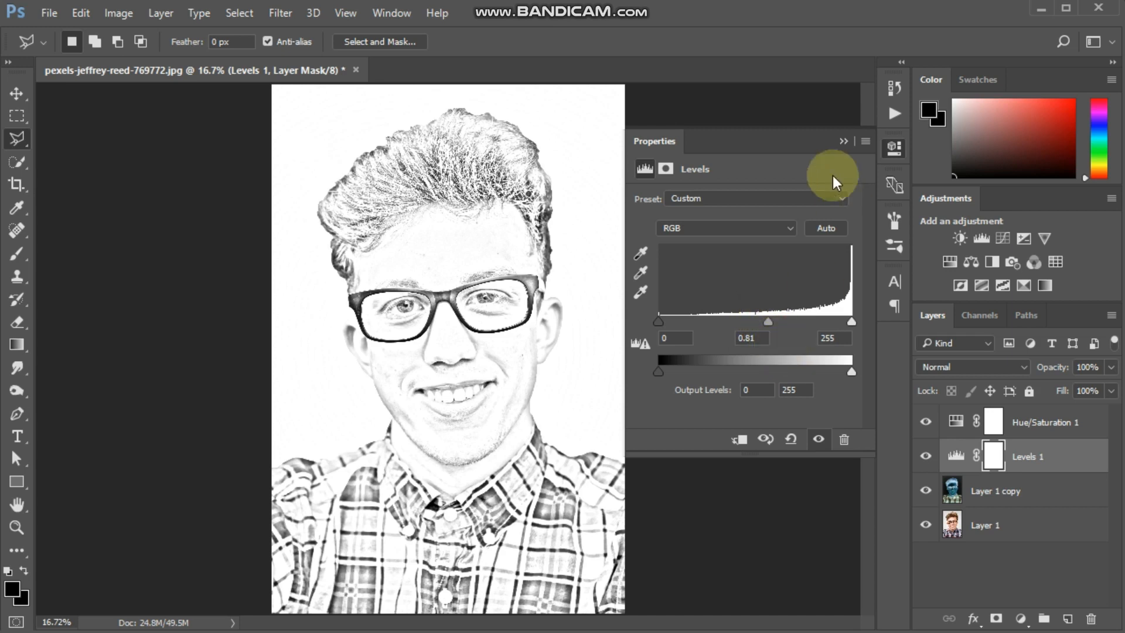
left_click(842, 142)
Add a Brightness/Contrast adjustment layer above Levels 1 with brightness -10 and contrast 7.
left_click(1020, 618)
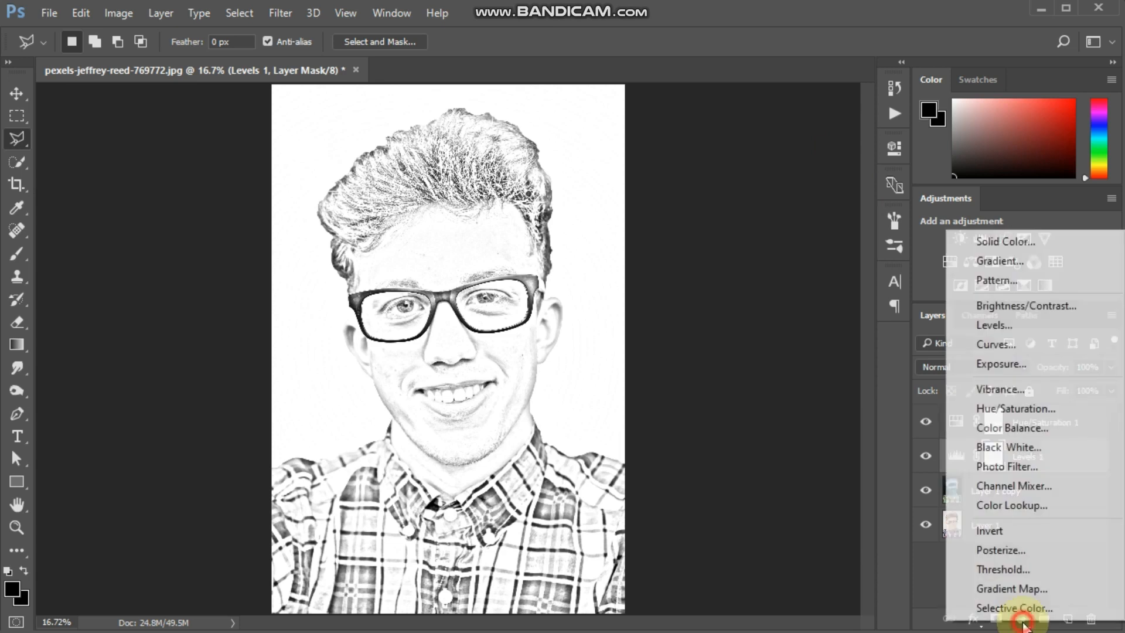
left_click(1029, 307)
left_click_drag(743, 241, 736, 244)
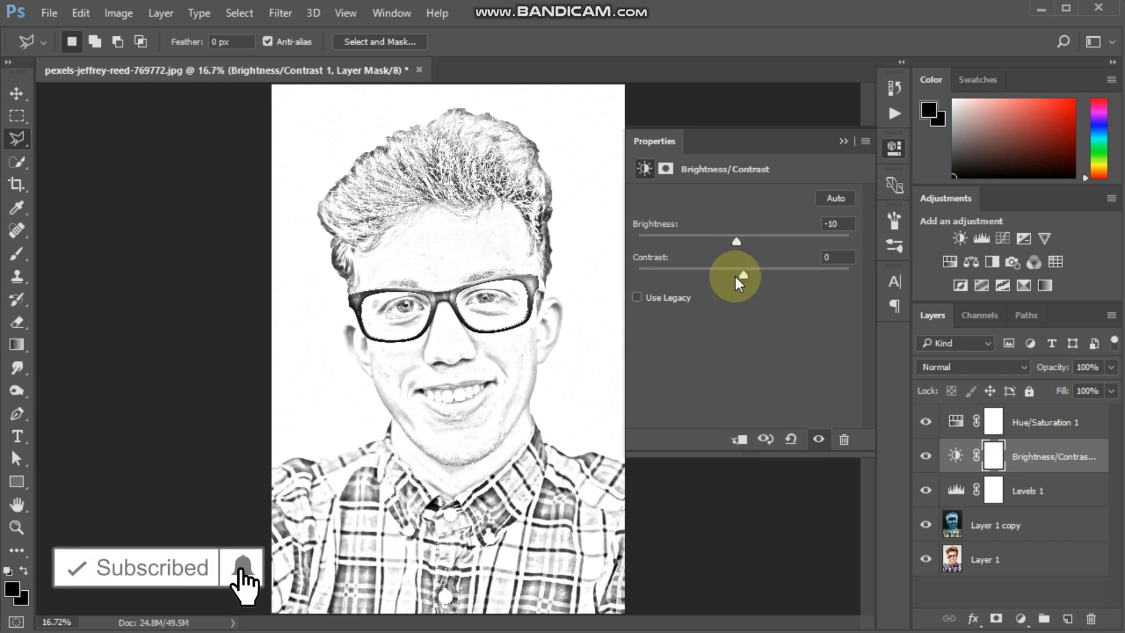
left_click_drag(743, 277, 747, 276)
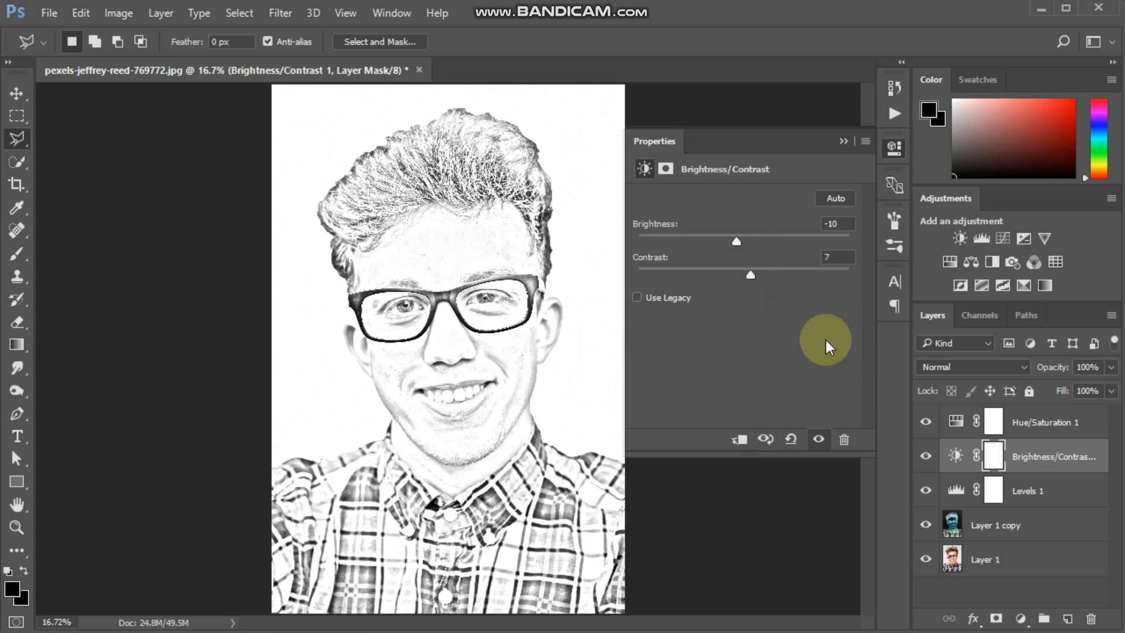
left_click(842, 142)
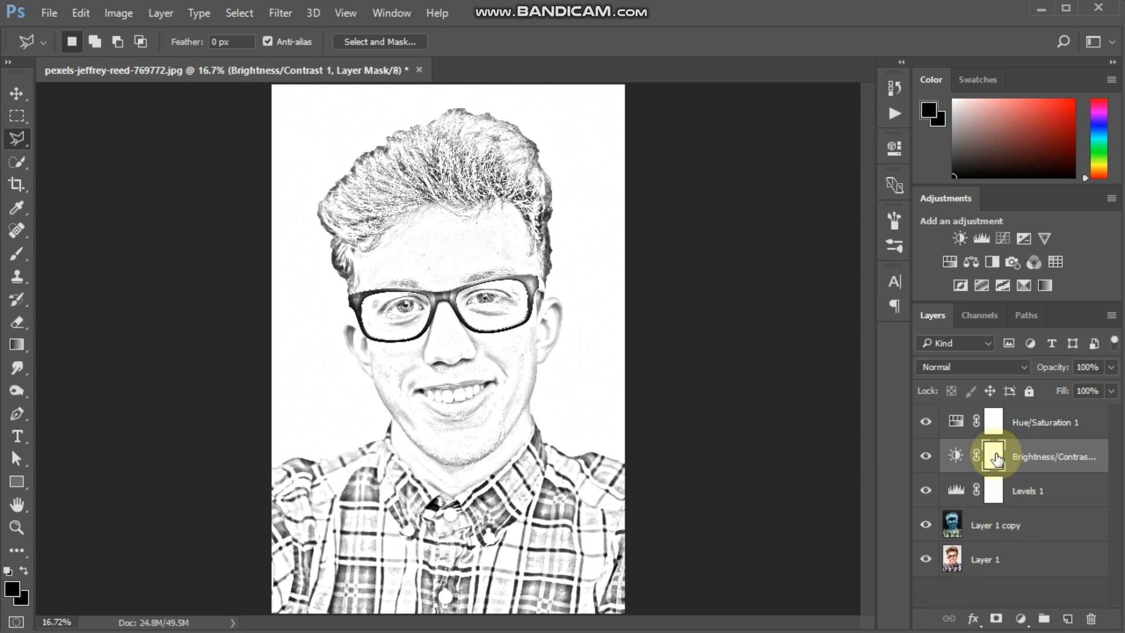
Stamp all visible layers into a new layer above Hue/Saturation 1 and convert it to a smart object.
left_click(993, 426)
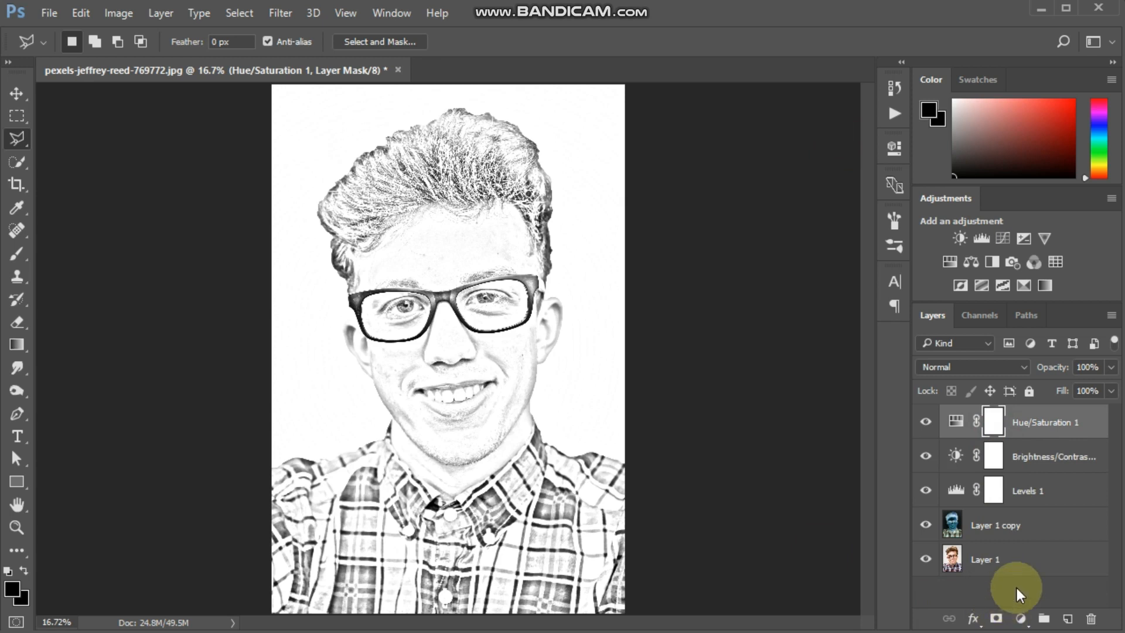
key("ctrl+shift+alt+e")
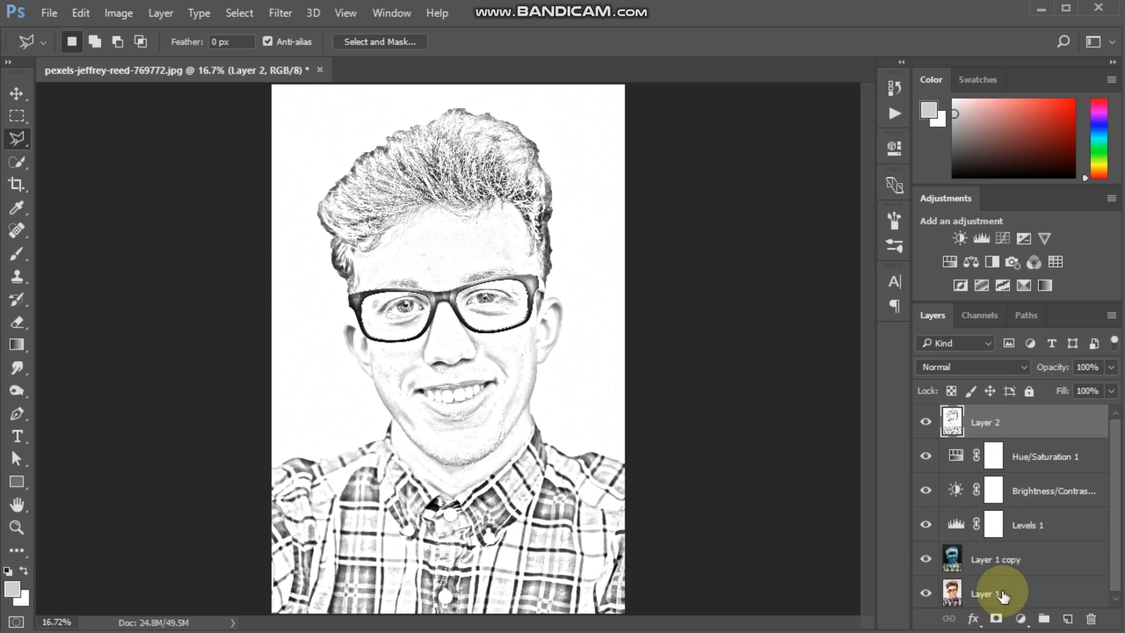
right_click(1022, 430)
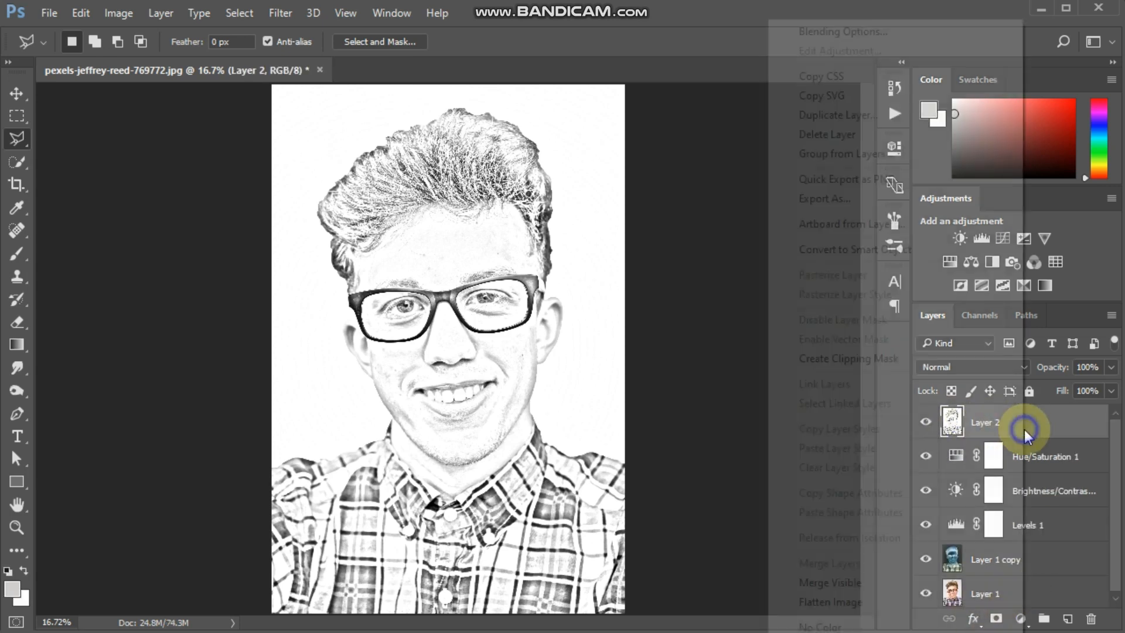
left_click(909, 252)
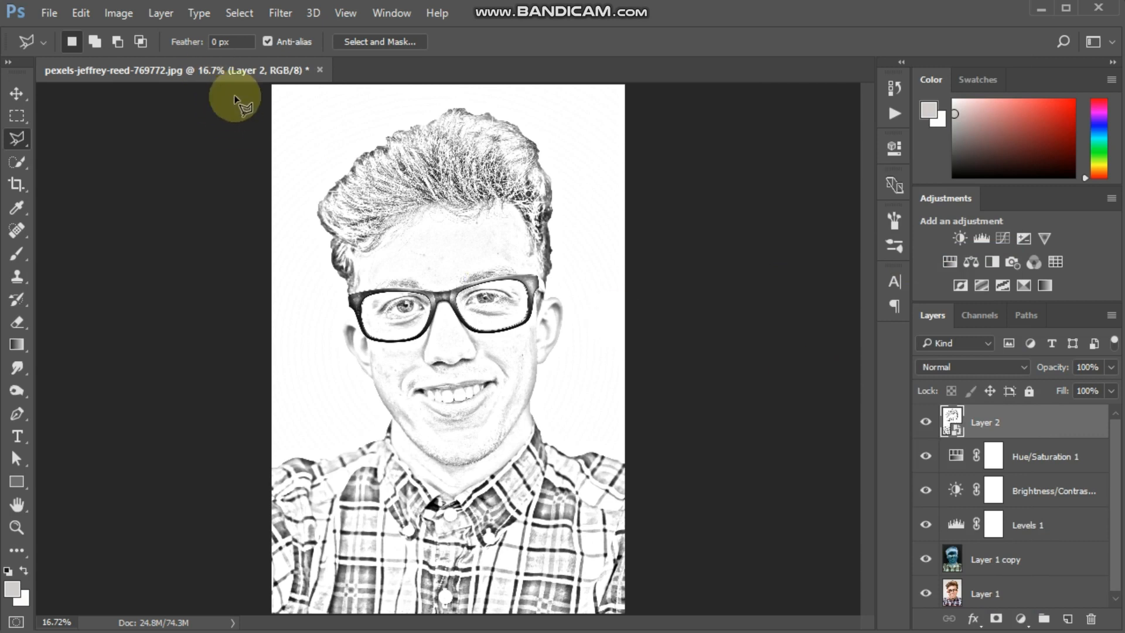
Apply an Add Noise filter to Layer 2 with an amount of 6.30% and Uniform distribution.
left_click(280, 13)
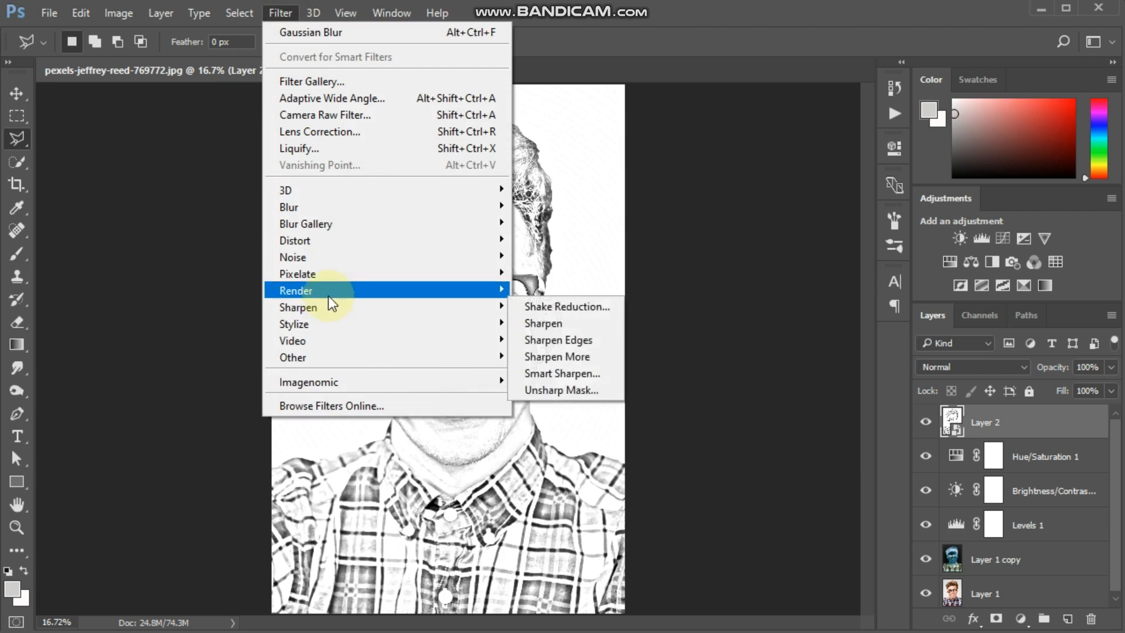
mouse_move(326, 258)
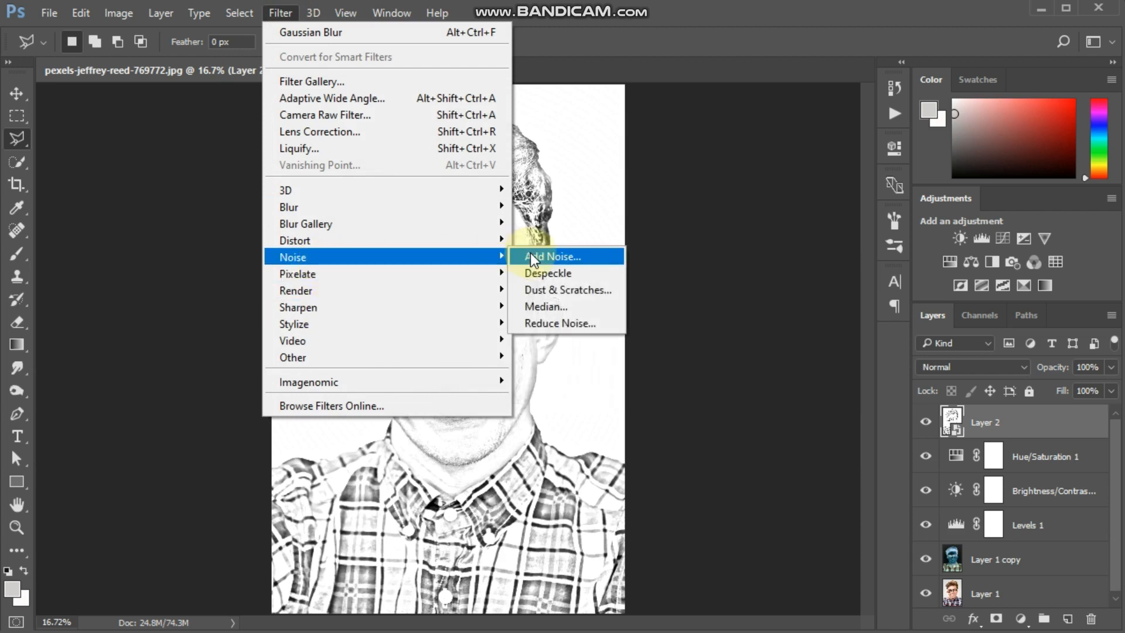
left_click(533, 258)
left_click_drag(693, 445, 673, 448)
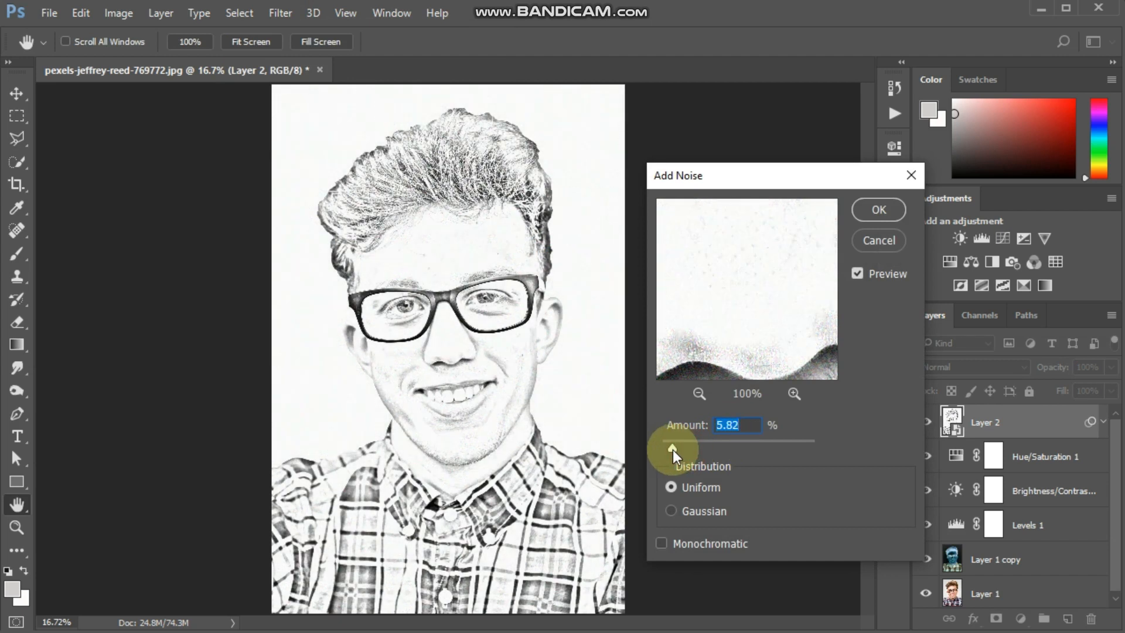
left_click_drag(745, 213, 763, 317)
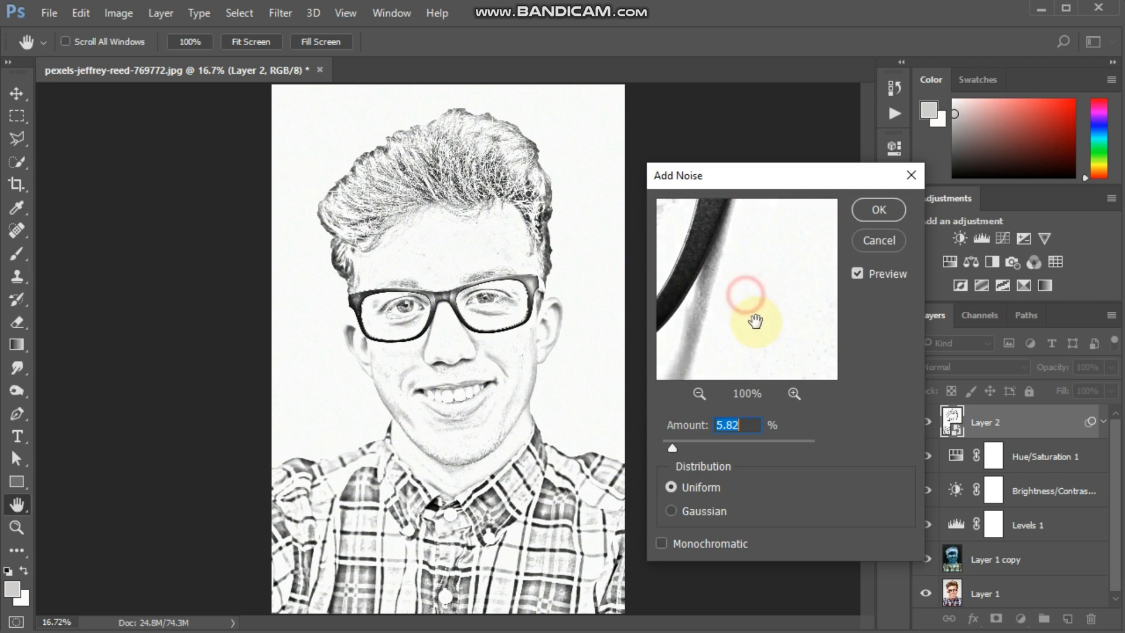
left_click_drag(673, 444, 674, 444)
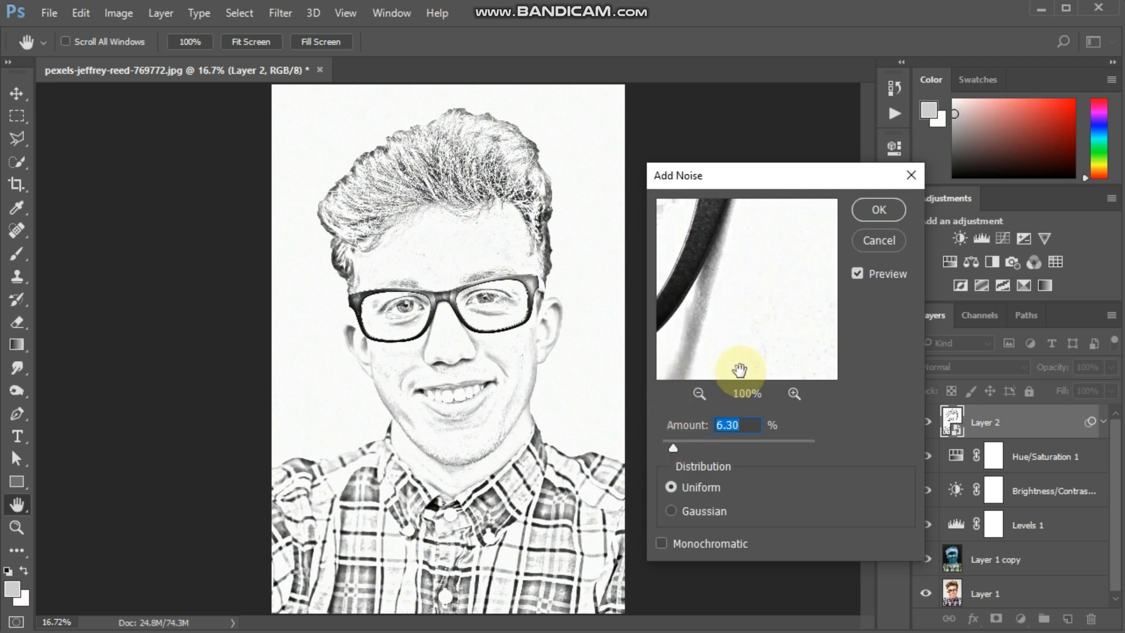
left_click(867, 213)
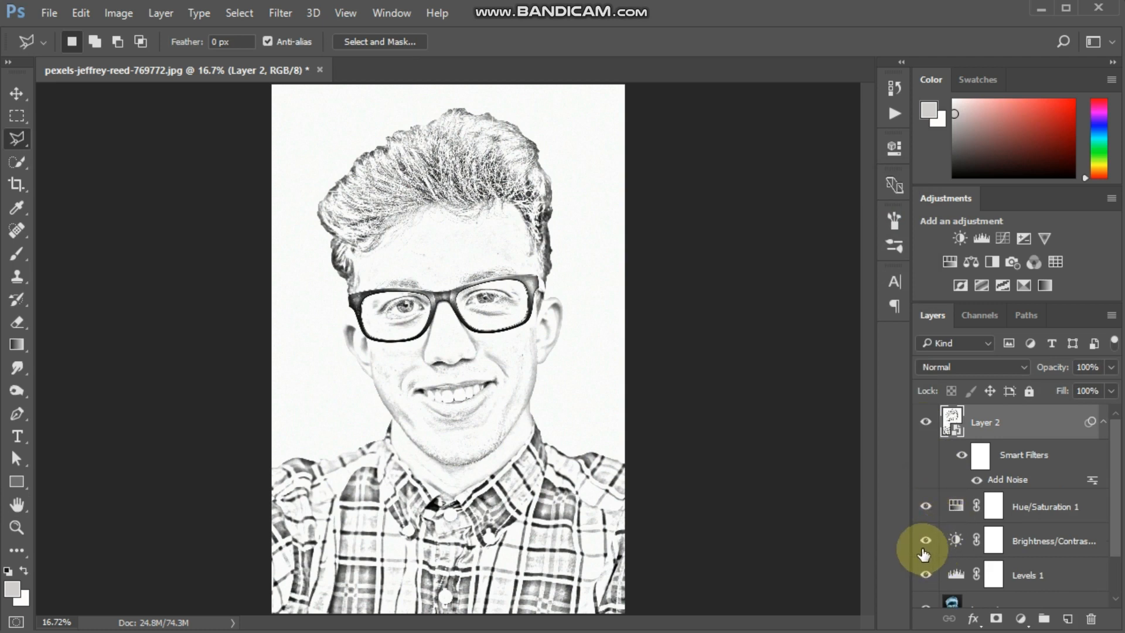
Apply a Smart Sharpen filter to Layer 2 with amount 73%, radius 1.8 px, reduce noise 10% and Lens Blur removal.
left_click(272, 13)
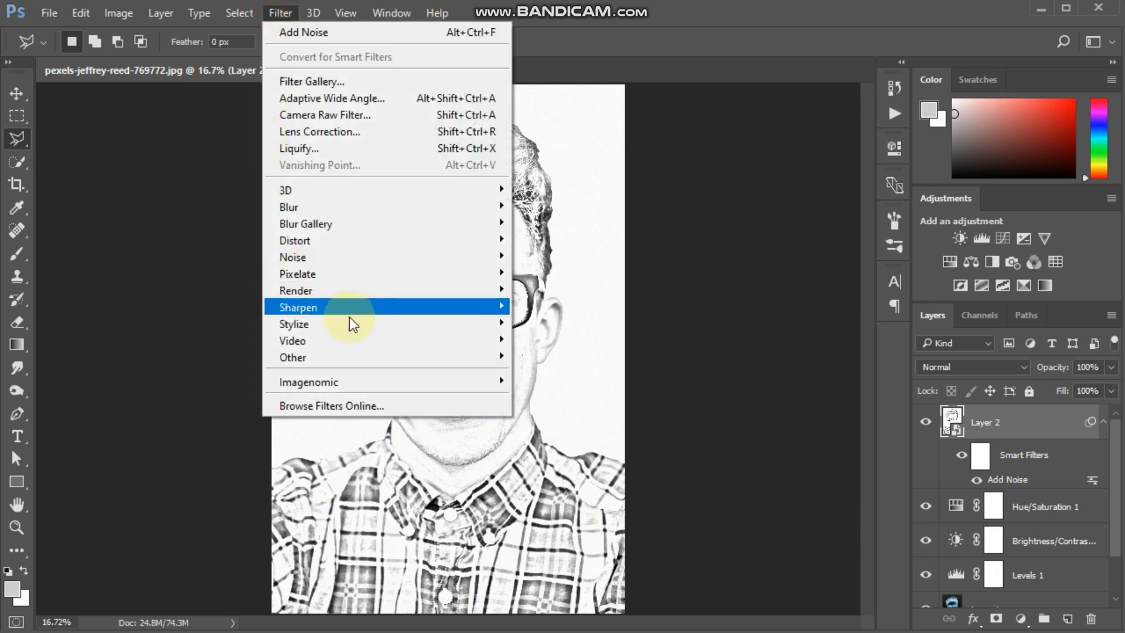
mouse_move(344, 307)
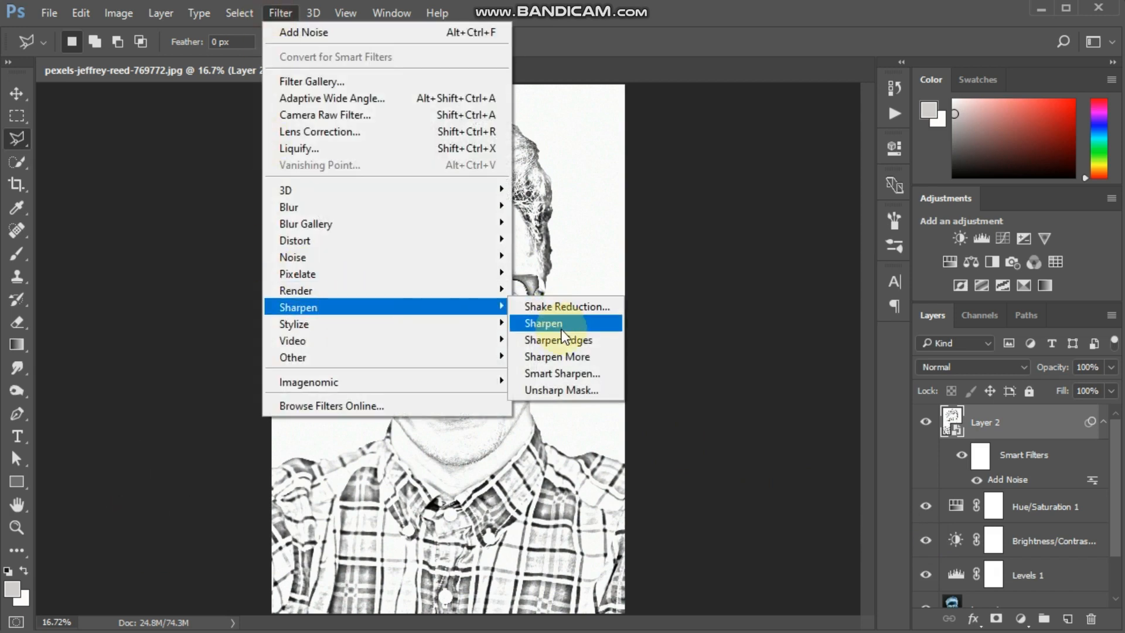
mouse_move(492, 324)
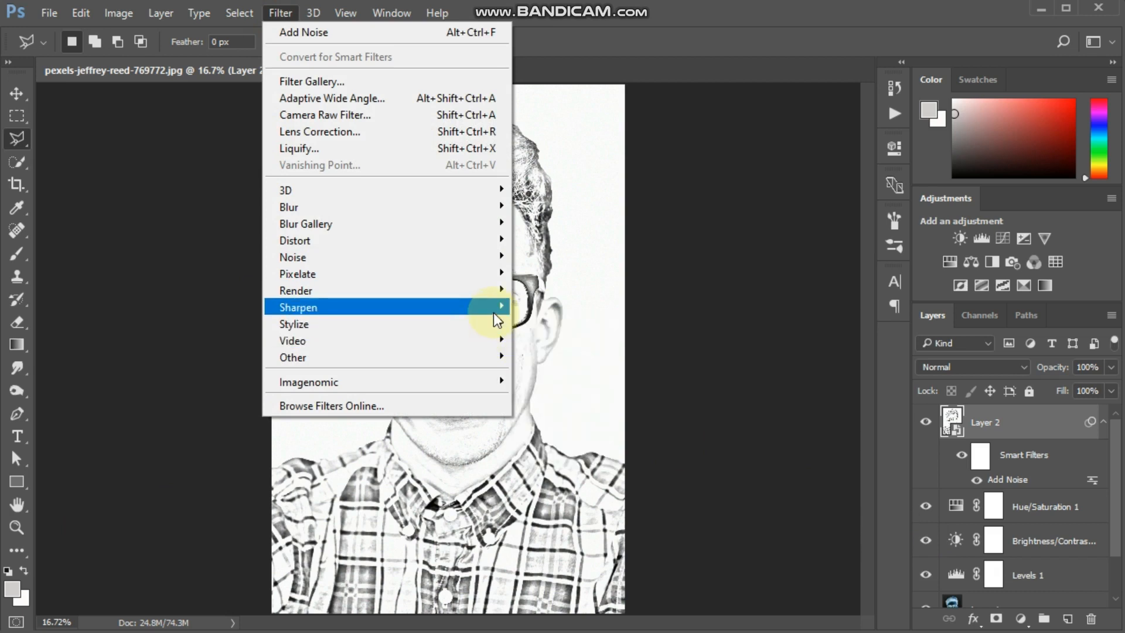
mouse_move(435, 311)
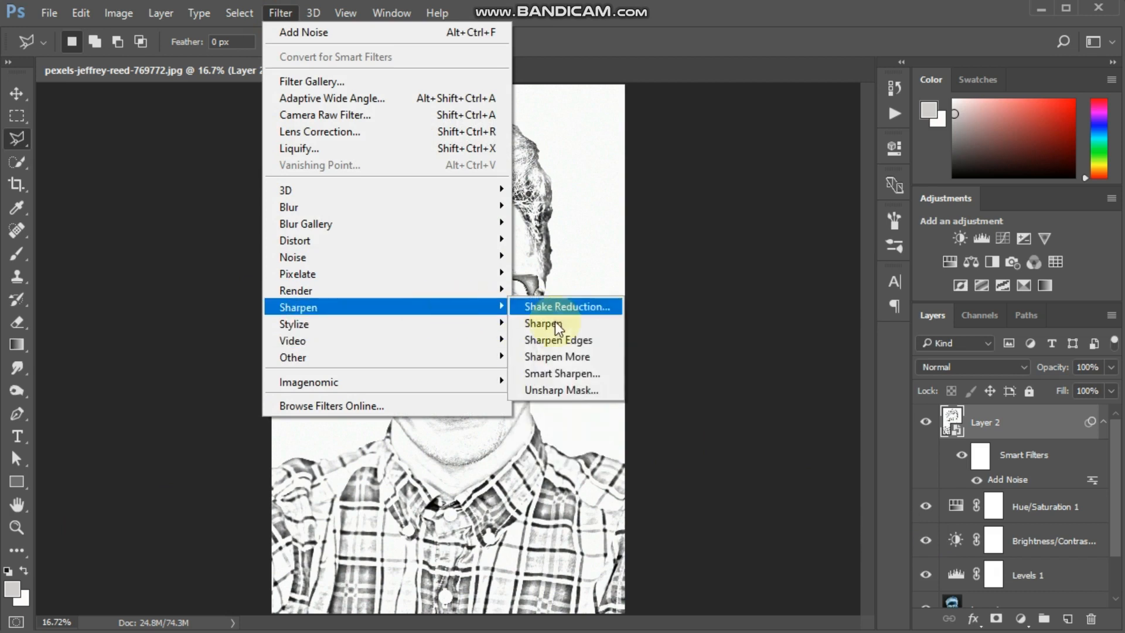
left_click(560, 367)
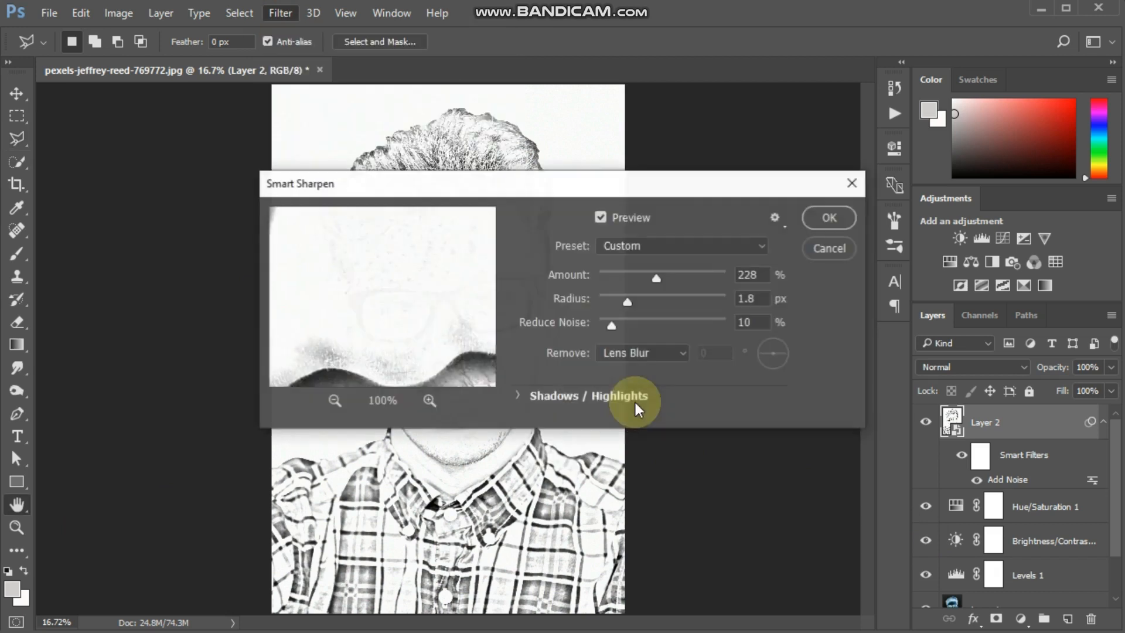
left_click_drag(559, 188, 873, 330)
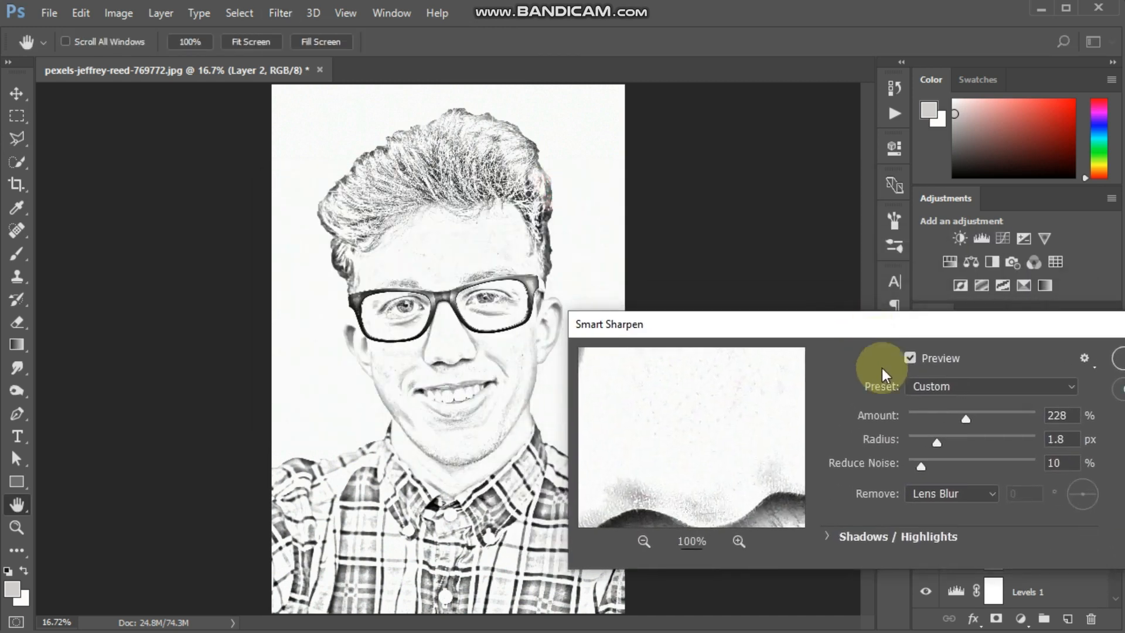
left_click(661, 412)
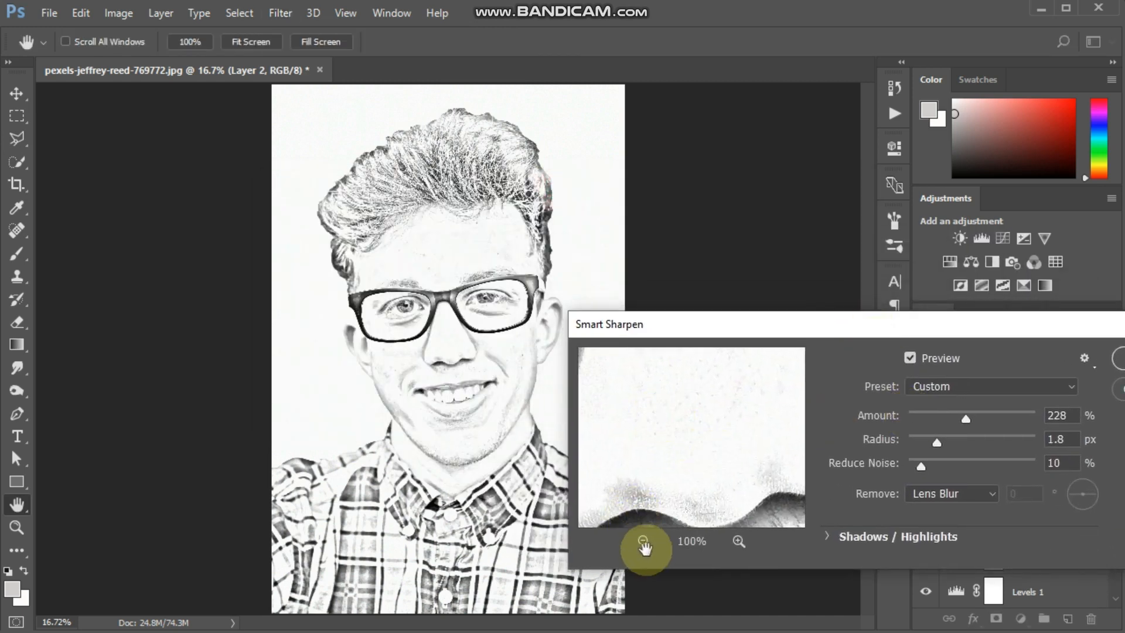
left_click(644, 541)
left_click(645, 541)
left_click(644, 540)
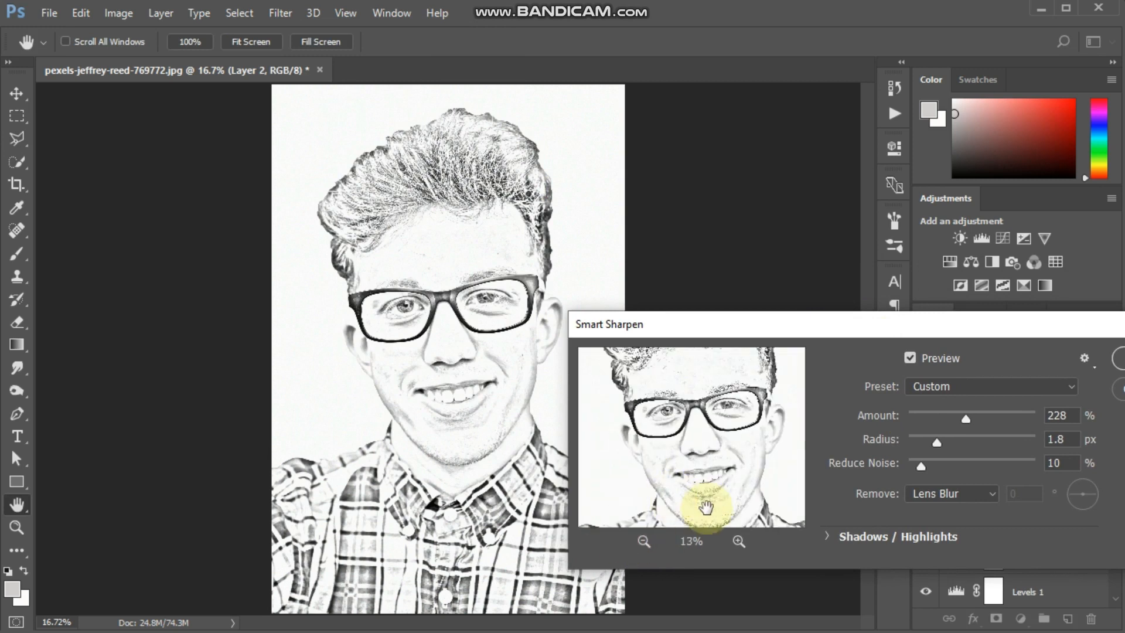
left_click_drag(968, 421, 922, 420)
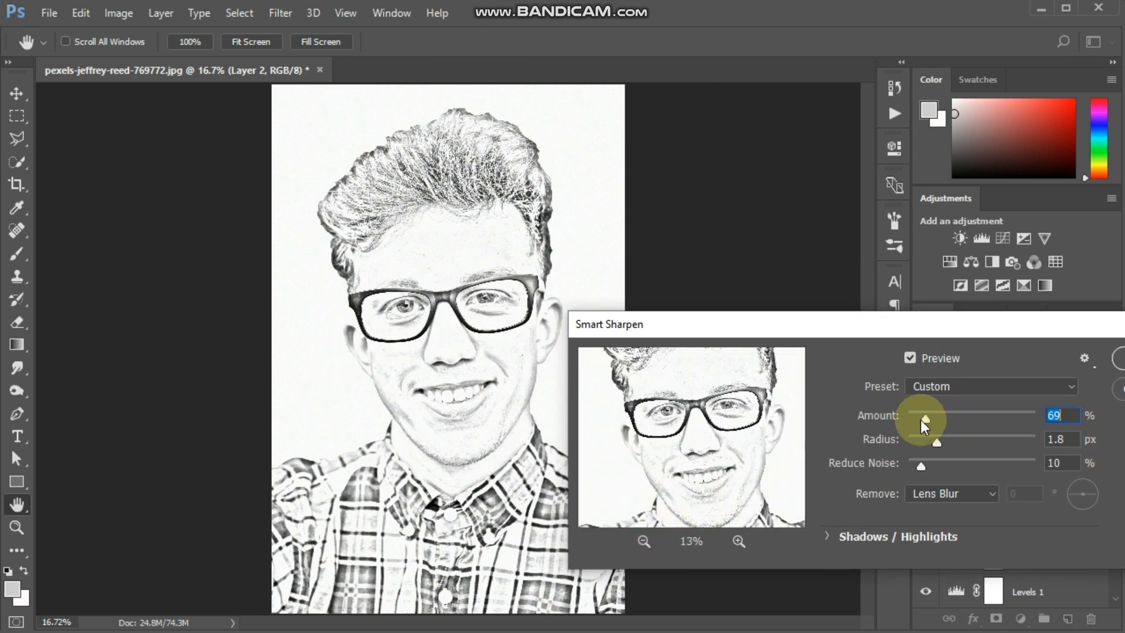
scroll(1069, 416, "up", 4)
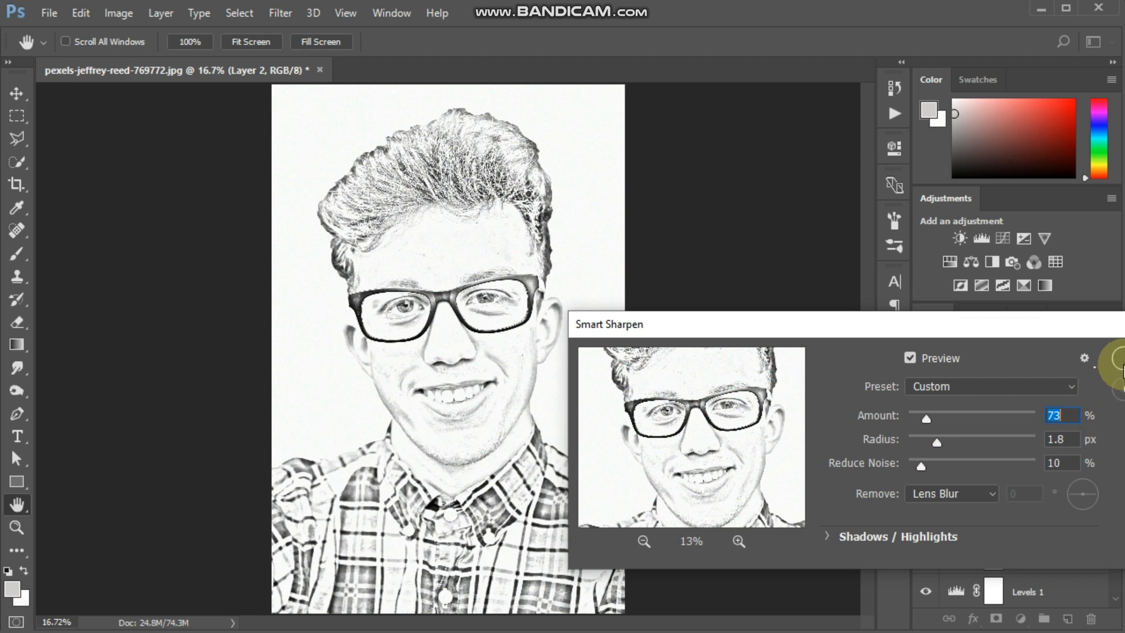
left_click_drag(1025, 331, 877, 330)
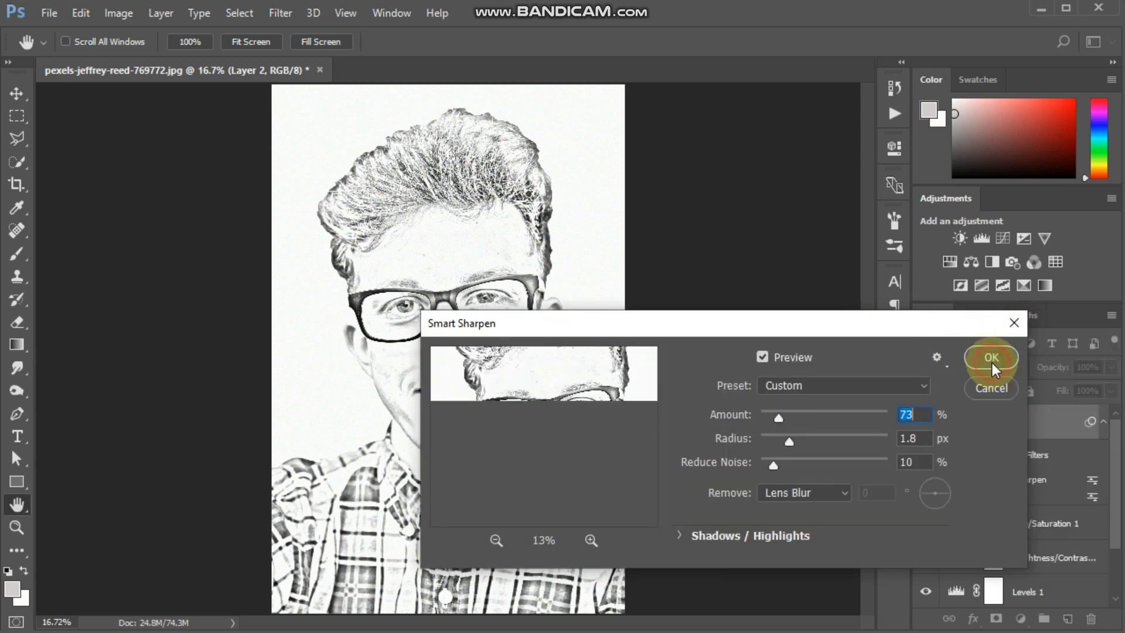
left_click(997, 362)
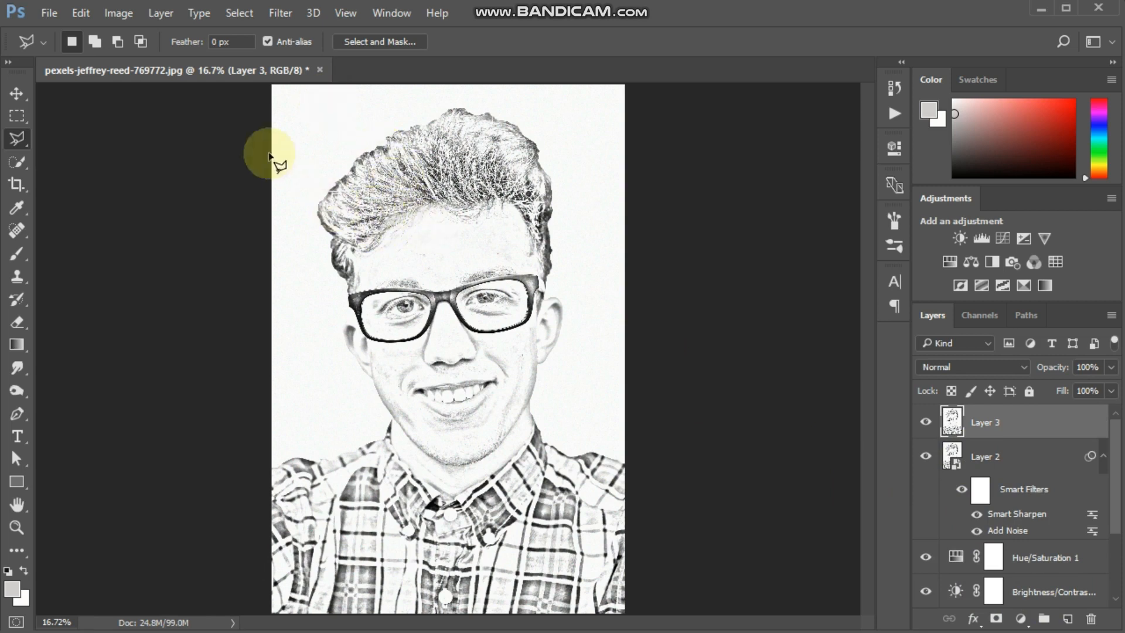
Apply the Poster Edges gallery filter to Layer 3 with edge thickness 2, edge intensity 3 and posterization 2.
left_click(283, 15)
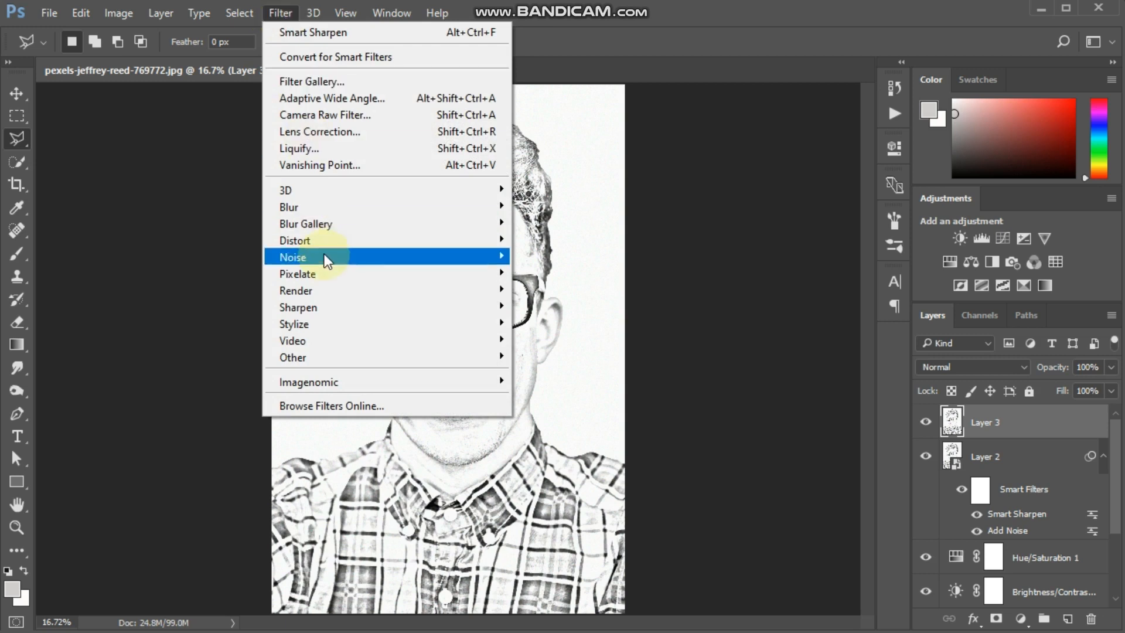
left_click(300, 83)
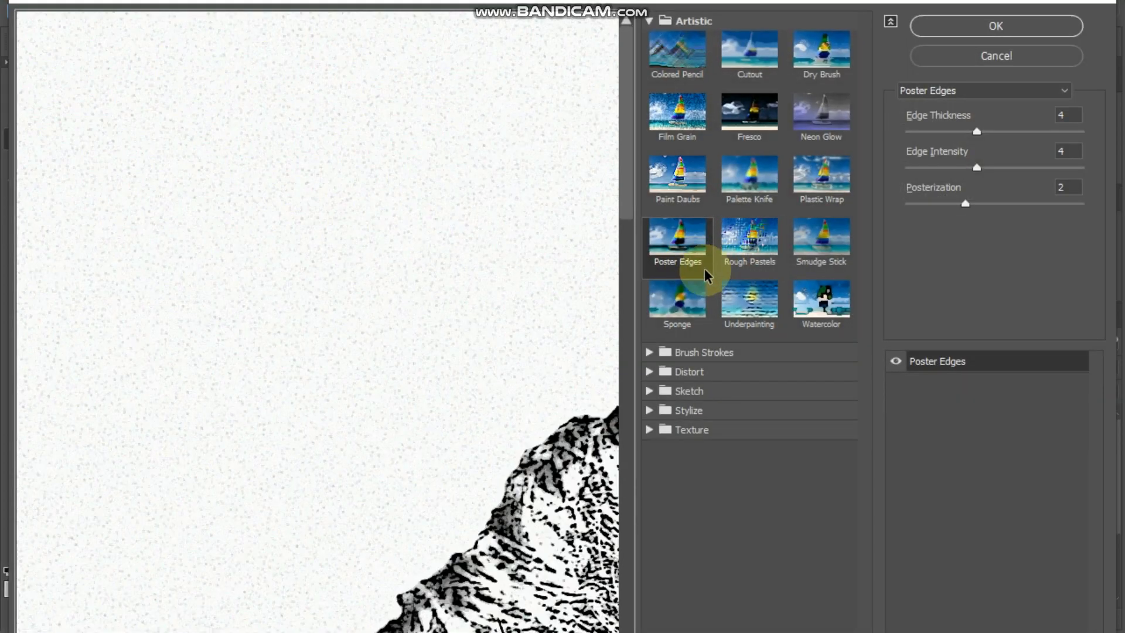
key("ctrl+0")
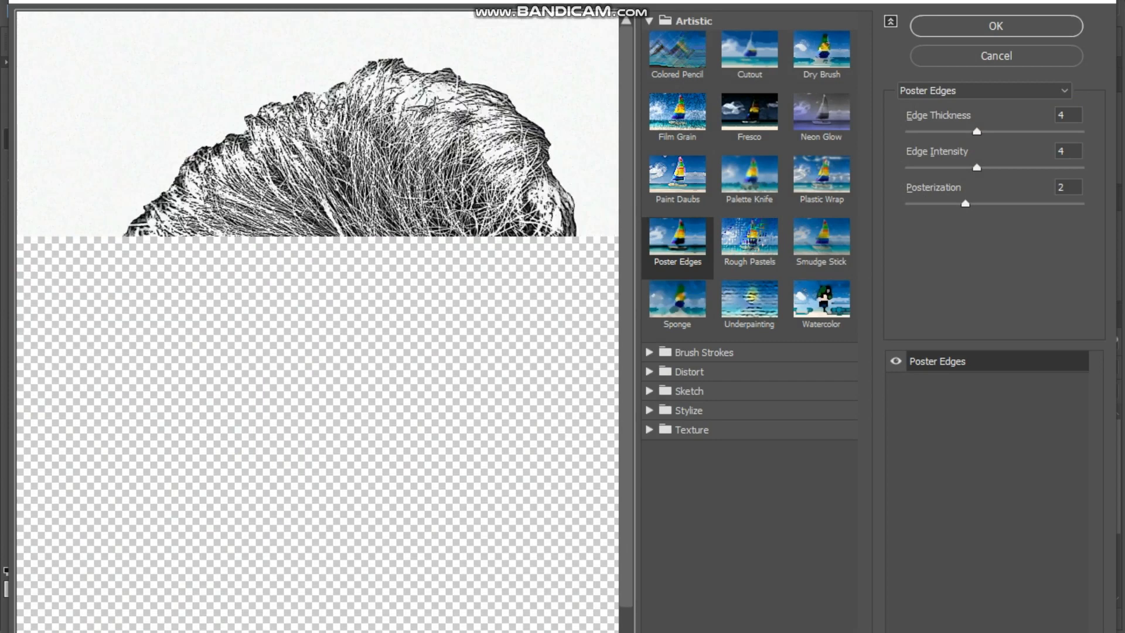
key("ctrl+1")
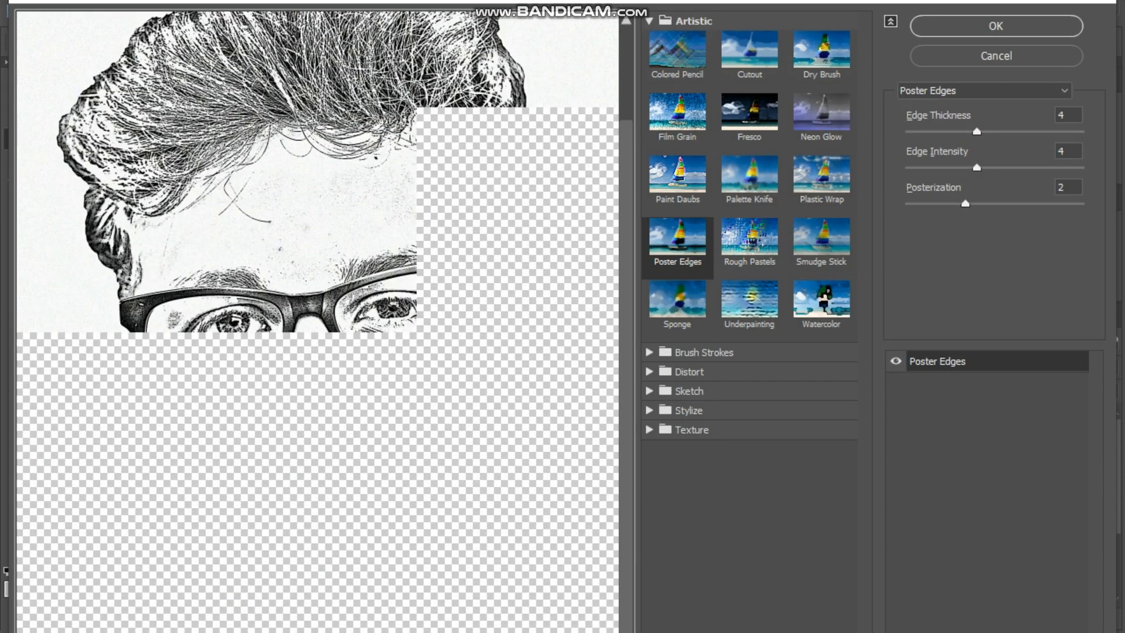
left_click(688, 238)
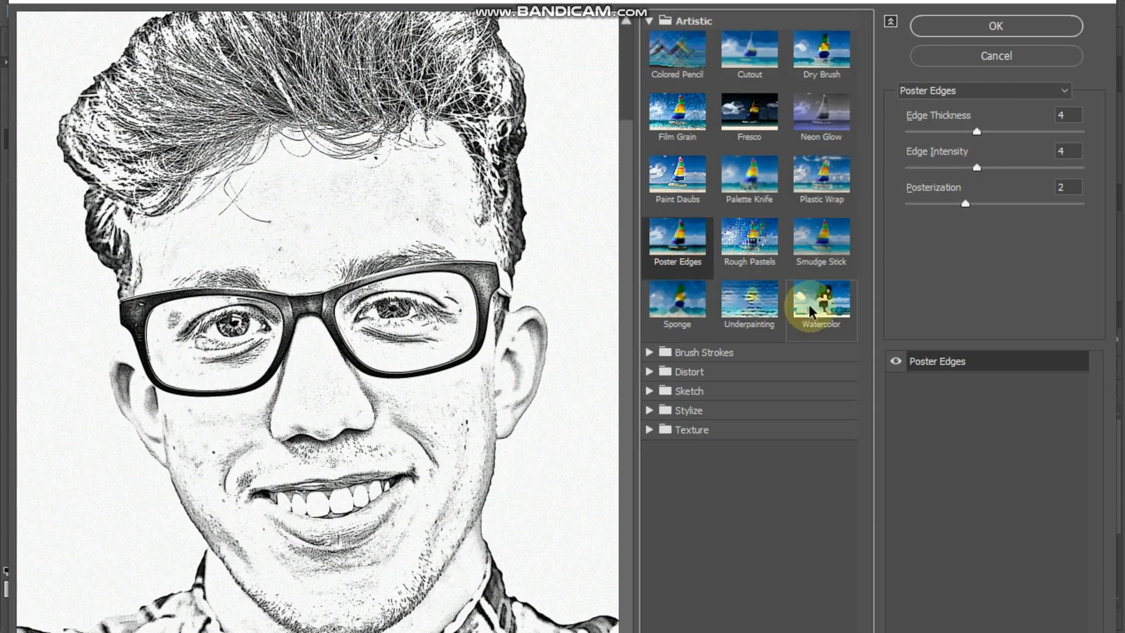
left_click_drag(350, 215, 610, 284)
left_click_drag(976, 131, 940, 132)
left_click_drag(976, 167, 962, 167)
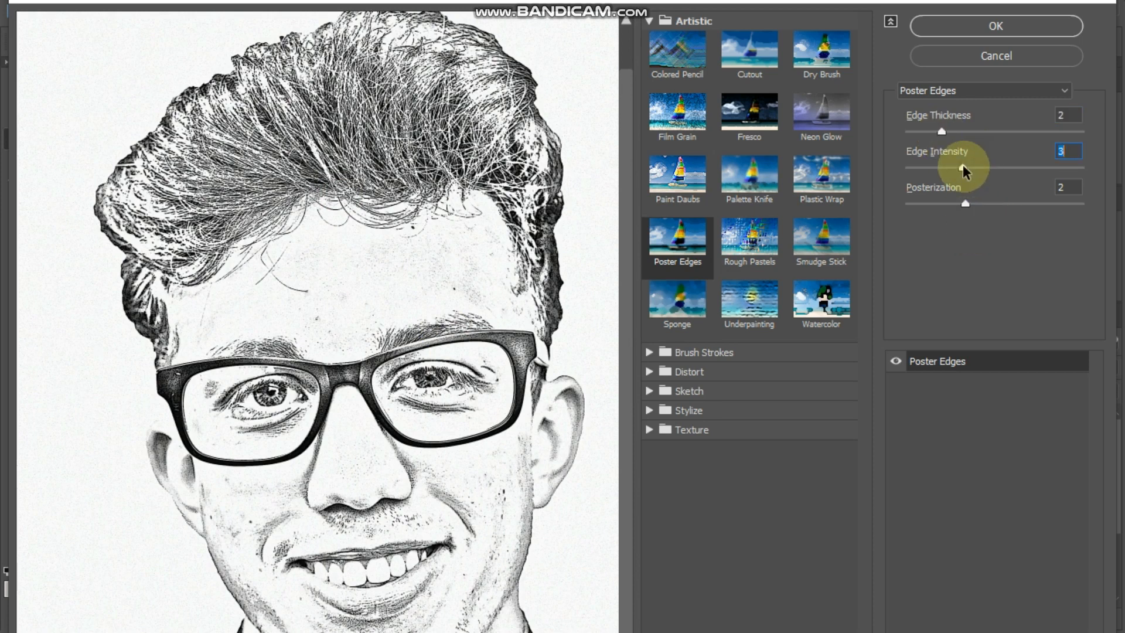
left_click(994, 27)
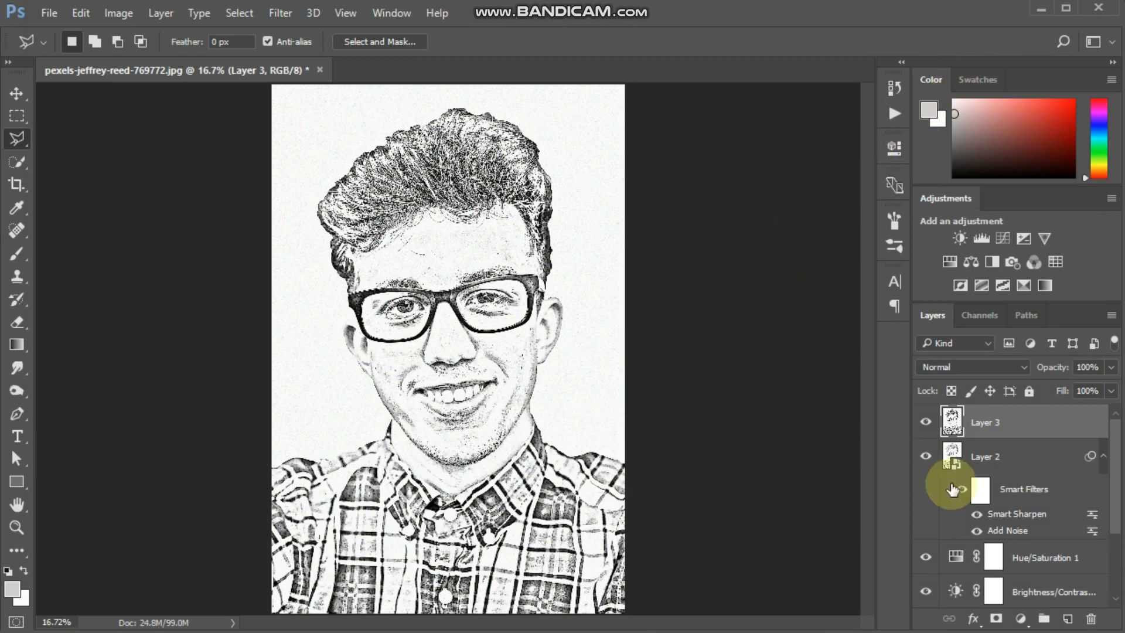
Add a layer mask to Layer 3 and ready a black soft round brush with 0% hardness.
left_click(996, 618)
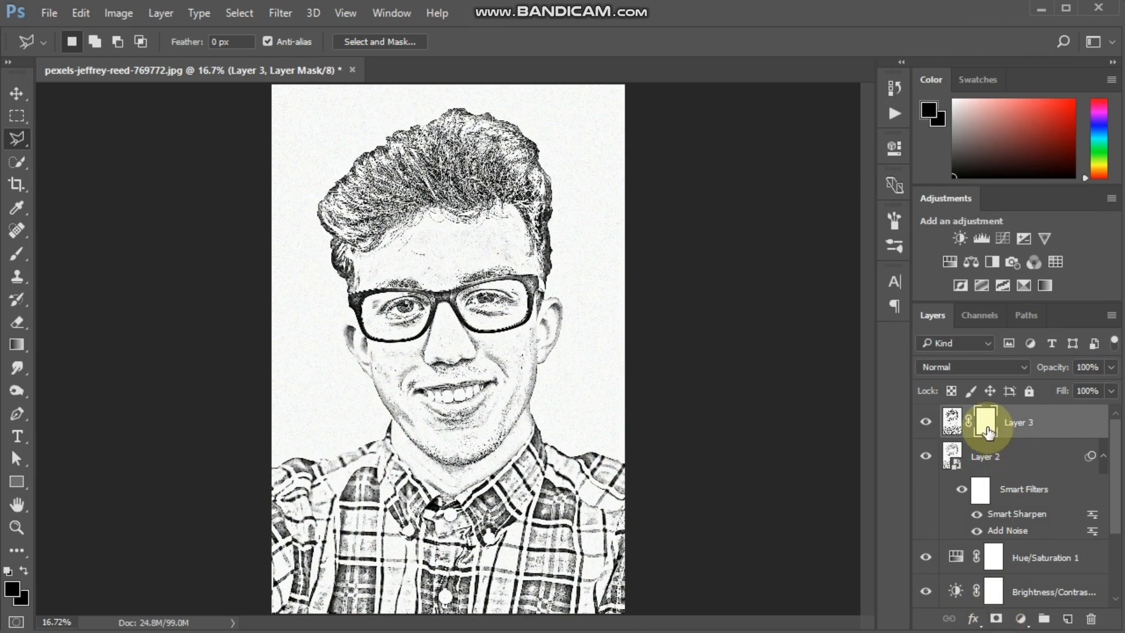
left_click(12, 589)
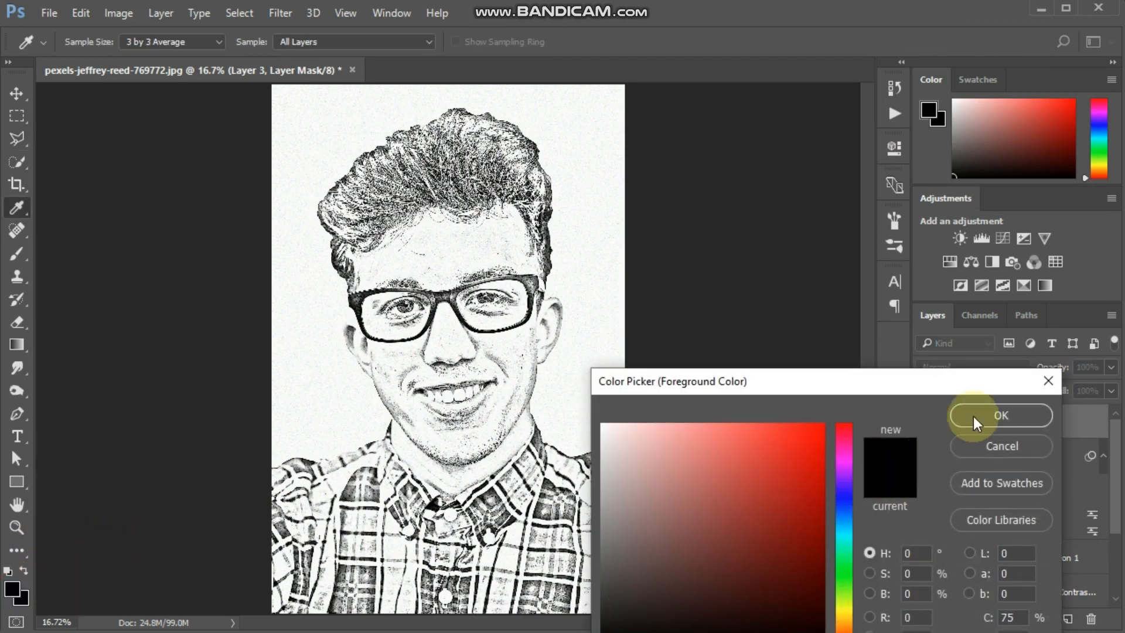
left_click(973, 416)
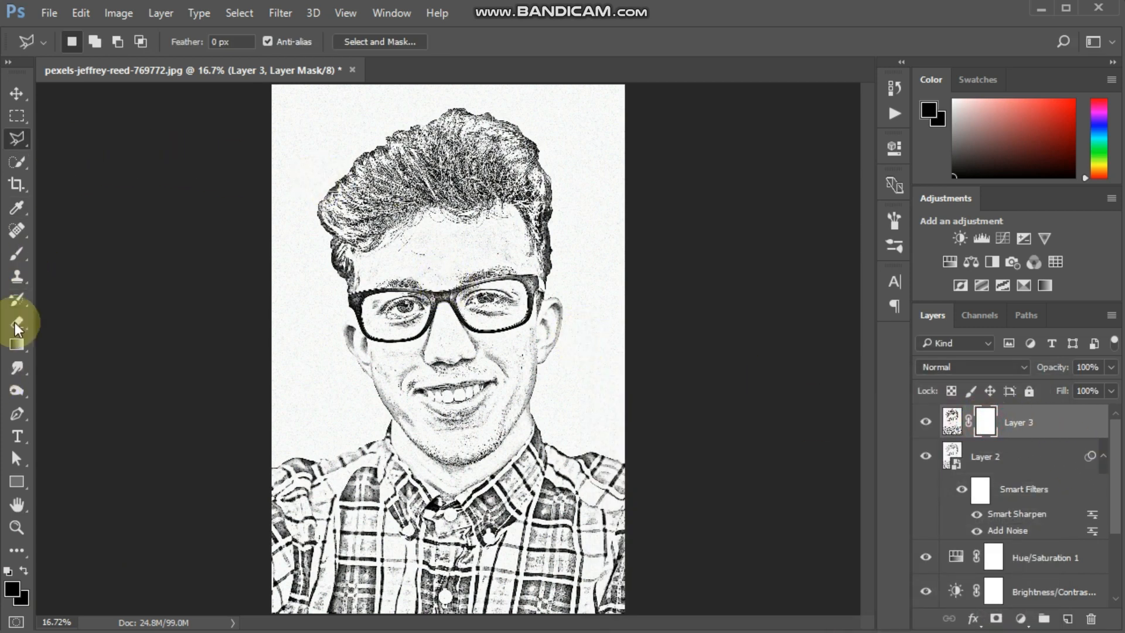
left_click(19, 255)
right_click(297, 159)
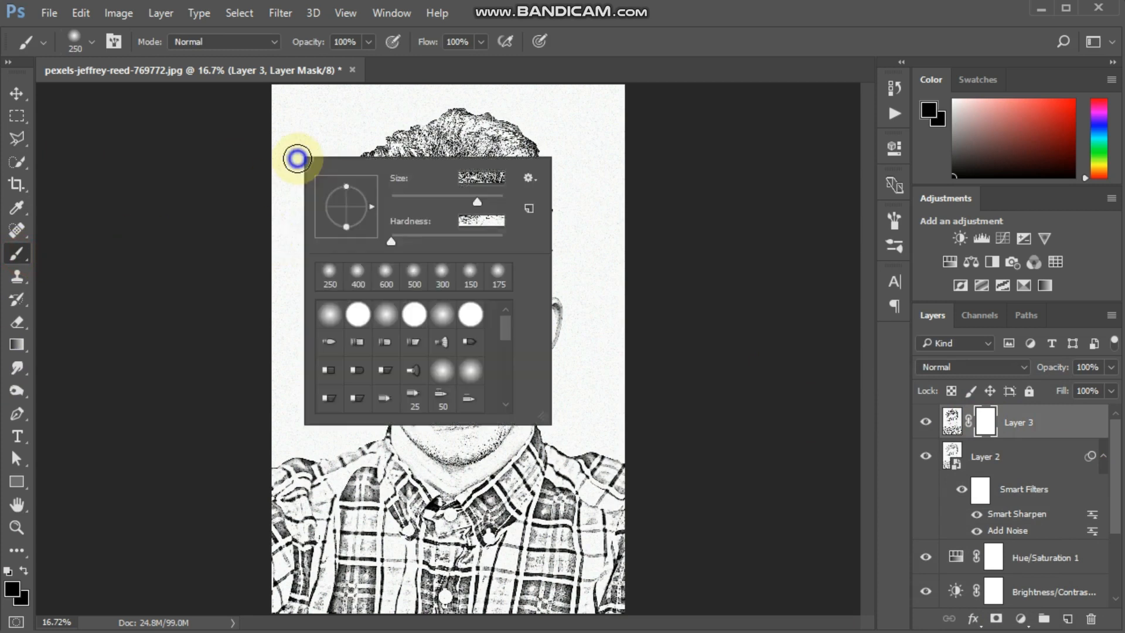
left_click_drag(391, 242, 355, 240)
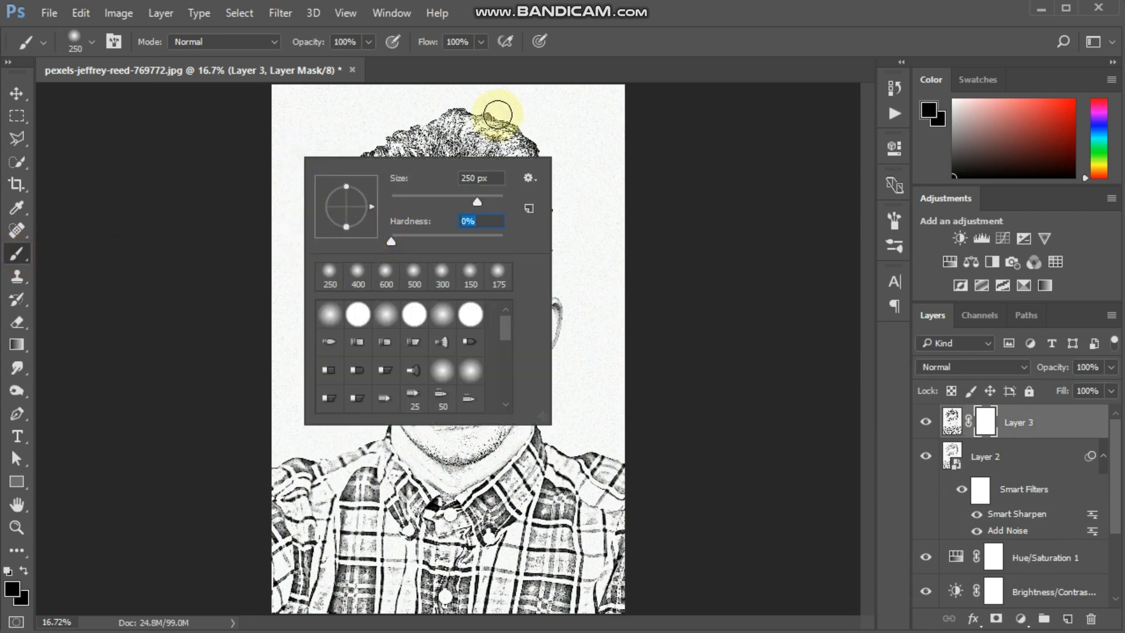
left_click(579, 27)
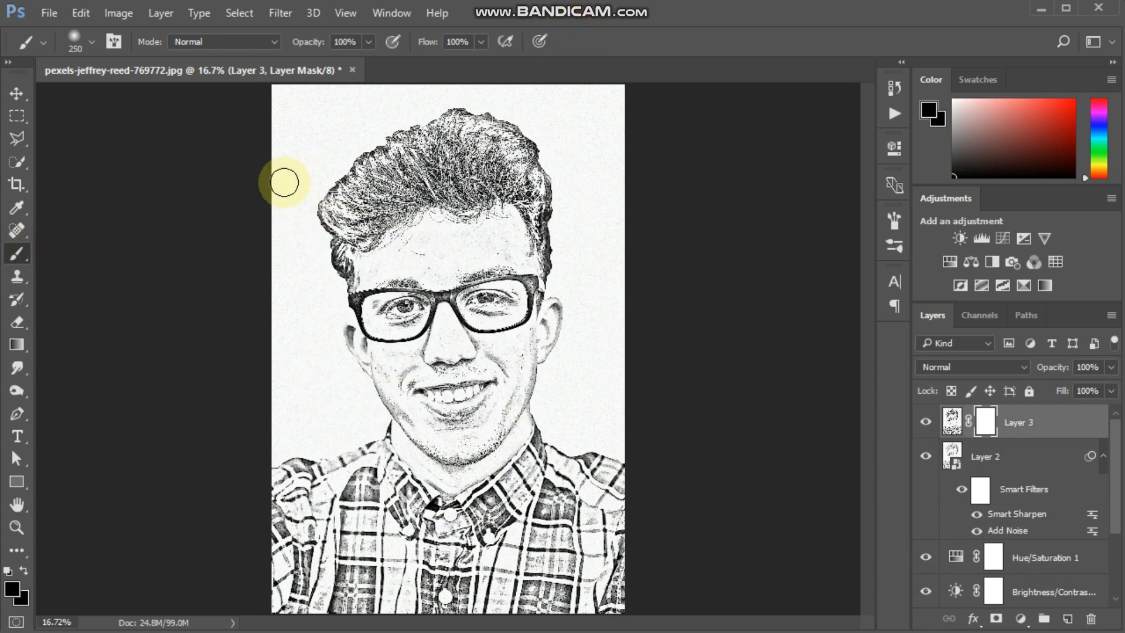
Paint black on the Layer 3 mask over the background around the head to hide the poster edges there.
key("bracketright")
key("bracketright")
key("bracketright")
key("bracketright")
key("bracketright")
key("bracketright")
mouse_move(299, 141)
left_mouse_down()
mouse_move(333, 108)
mouse_move(338, 421)
mouse_move(305, 430)
left_mouse_up()
key("bracketleft")
key("bracketleft")
key("bracketleft")
key("bracketleft")
left_click_drag(280, 71, 445, 70)
mouse_move(509, 107)
left_mouse_down()
mouse_move(583, 103)
mouse_move(601, 192)
mouse_move(581, 269)
mouse_move(598, 316)
mouse_move(613, 427)
left_mouse_up()
Paint black on the Layer 3 mask over the forehead, cheeks, mouth and chin with a smaller brush.
key("bracketleft")
left_click_drag(447, 246, 444, 276)
key("bracketleft")
left_click_drag(473, 340, 387, 364)
mouse_move(401, 412)
left_mouse_down()
mouse_move(422, 434)
mouse_move(532, 363)
left_mouse_up()
key("bracketleft")
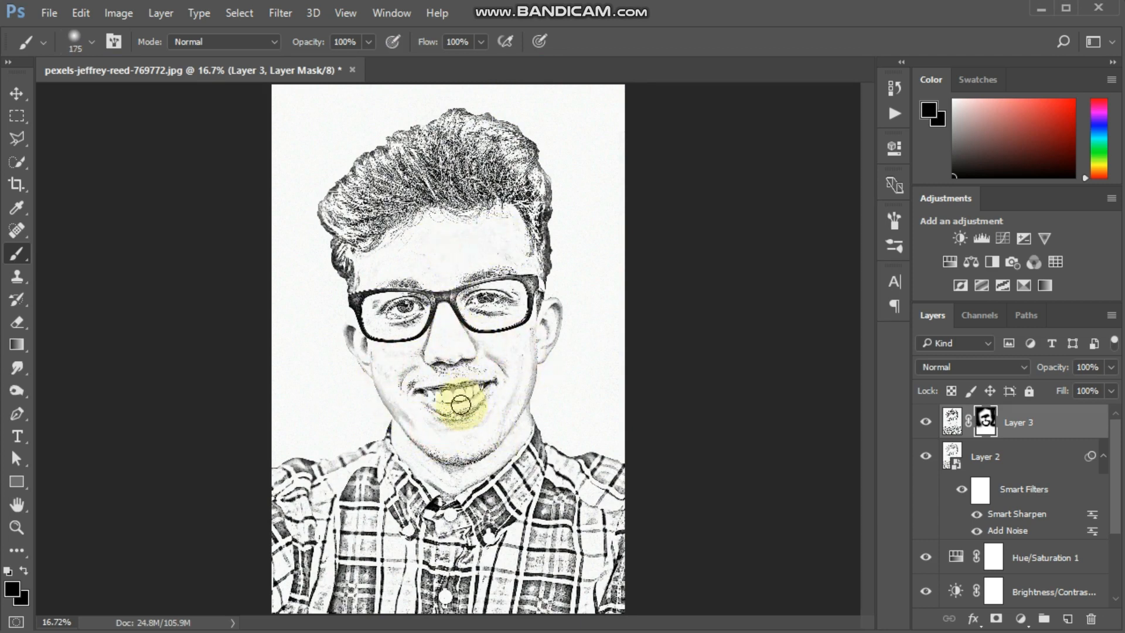
mouse_move(433, 399)
left_mouse_down()
mouse_move(486, 391)
mouse_move(444, 413)
mouse_move(434, 395)
mouse_move(452, 398)
mouse_move(467, 436)
left_mouse_up()
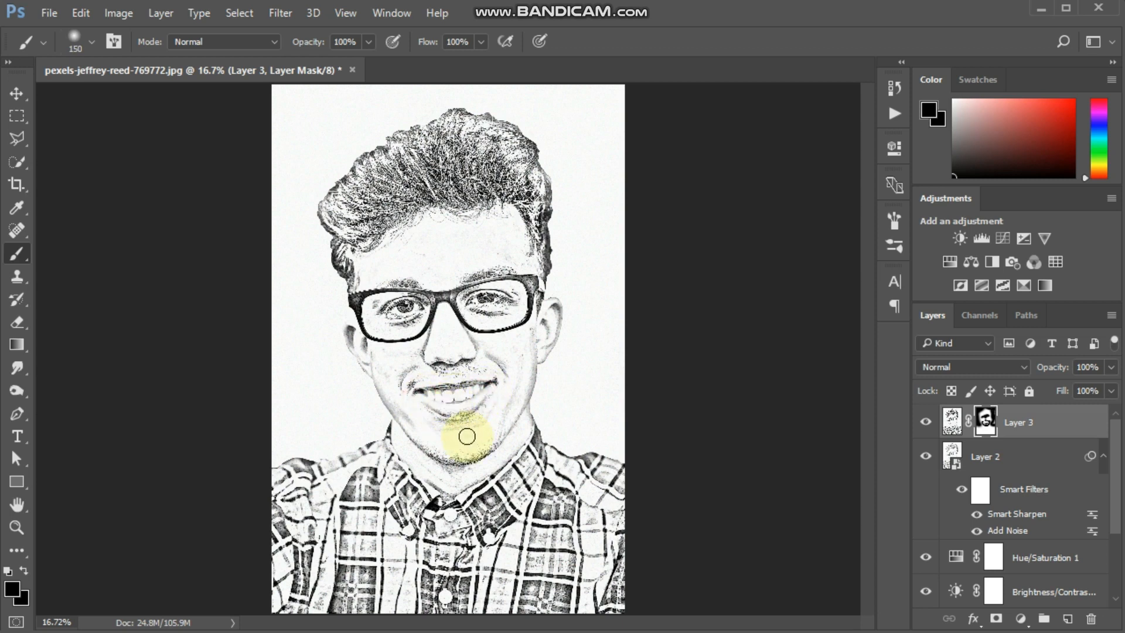
mouse_move(447, 399)
left_mouse_down()
mouse_move(488, 389)
mouse_move(417, 389)
left_mouse_up()
Paint black on the Layer 3 mask over the eyes, ears, neck and shirt, resizing the brush to fit each area.
key("]")
mouse_move(484, 310)
left_mouse_down()
mouse_move(464, 301)
mouse_move(504, 305)
left_mouse_up()
mouse_move(418, 315)
left_mouse_down()
mouse_move(378, 320)
mouse_move(383, 328)
left_mouse_up()
left_click_drag(511, 354, 550, 328)
key("]")
left_click_drag(352, 329, 365, 352)
key("]")
mouse_move(315, 489)
left_mouse_down()
mouse_move(330, 531)
mouse_move(435, 537)
mouse_move(617, 481)
mouse_move(381, 577)
left_mouse_up()
left_click_drag(395, 437, 540, 417)
key("[")
left_click_drag(495, 302, 521, 304)
left_click_drag(416, 316, 390, 314)
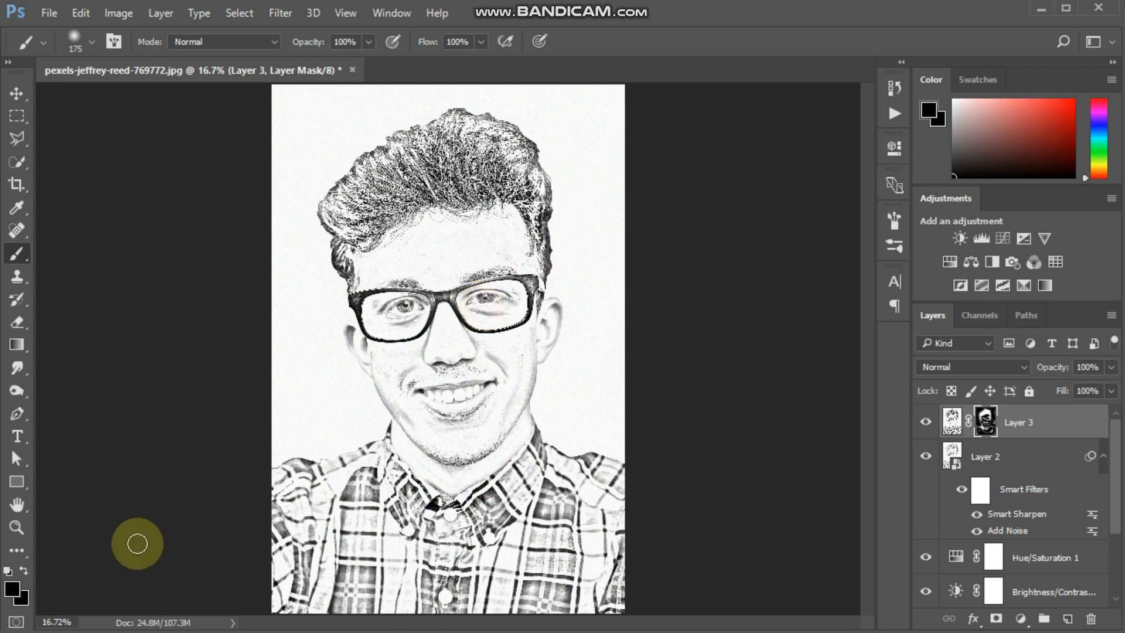
Paint white on the Layer 3 mask over both irises with a small brush to bring back their dark detail.
key("x")
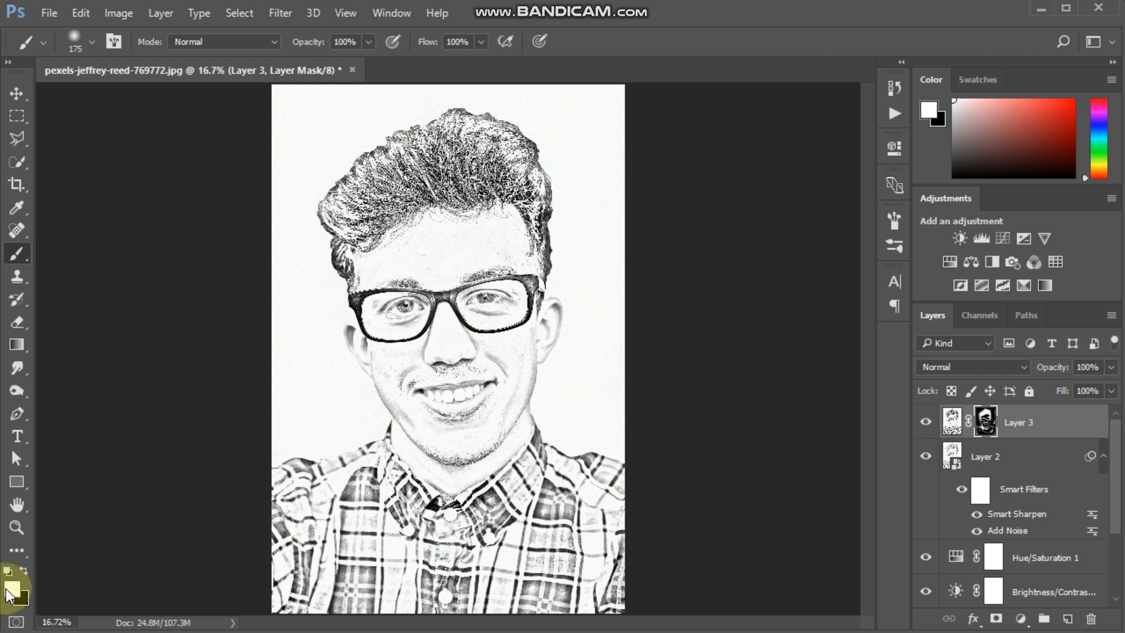
scroll(498, 302, "up", 5)
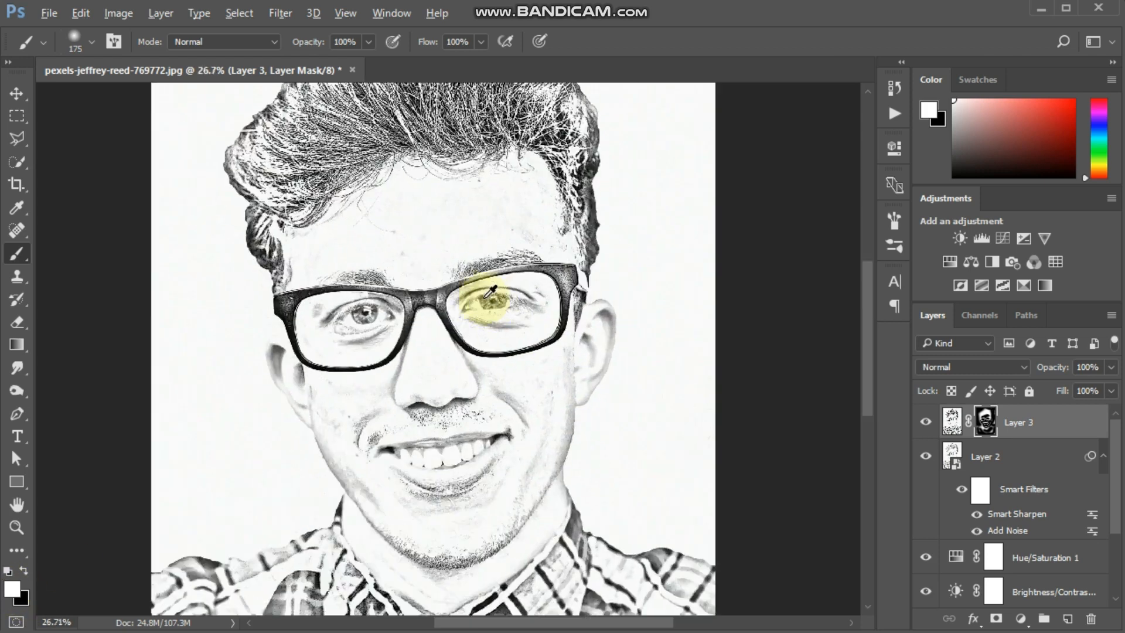
left_click(493, 304)
key("bracketleft")
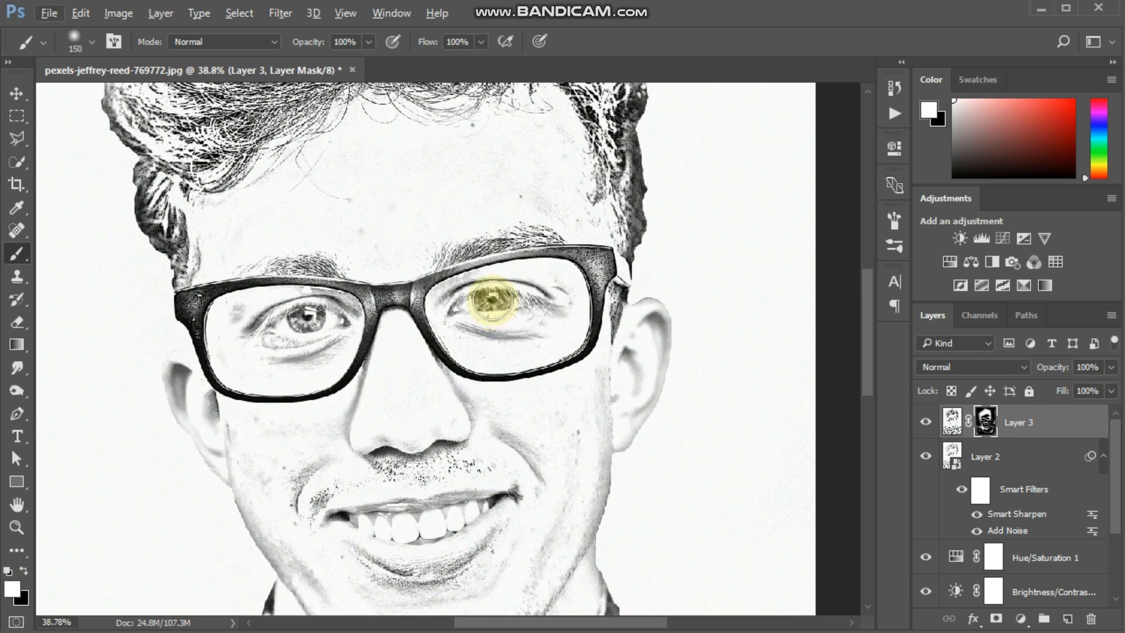
left_click_drag(492, 300, 486, 307)
mouse_move(280, 372)
left_mouse_down()
mouse_move(284, 344)
mouse_move(312, 316)
left_mouse_up()
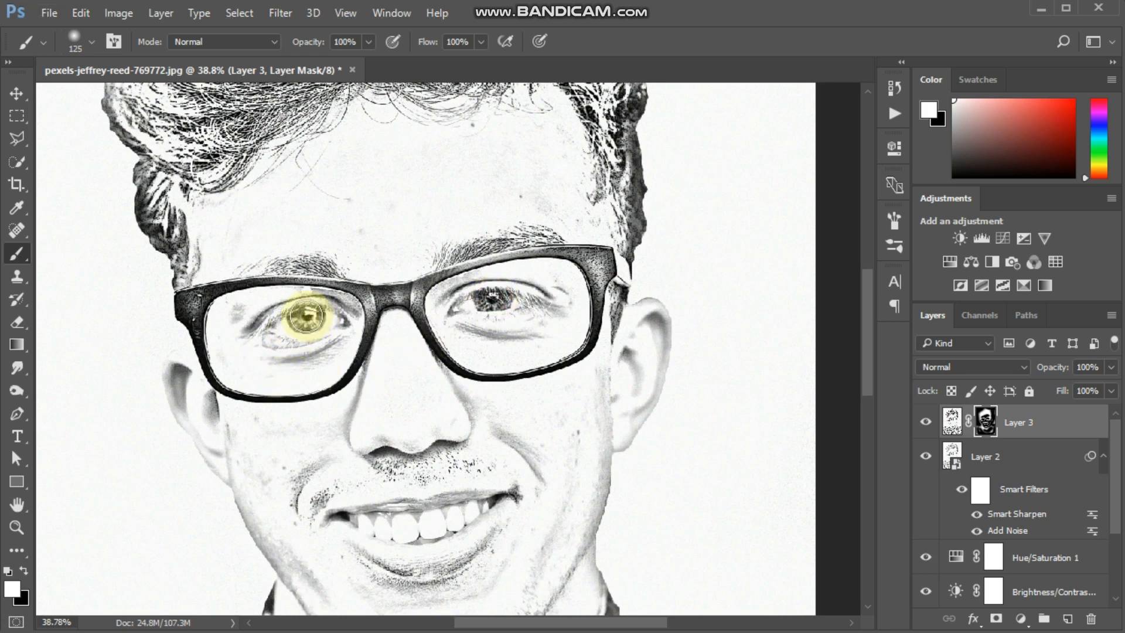
scroll(452, 386, "down", 3)
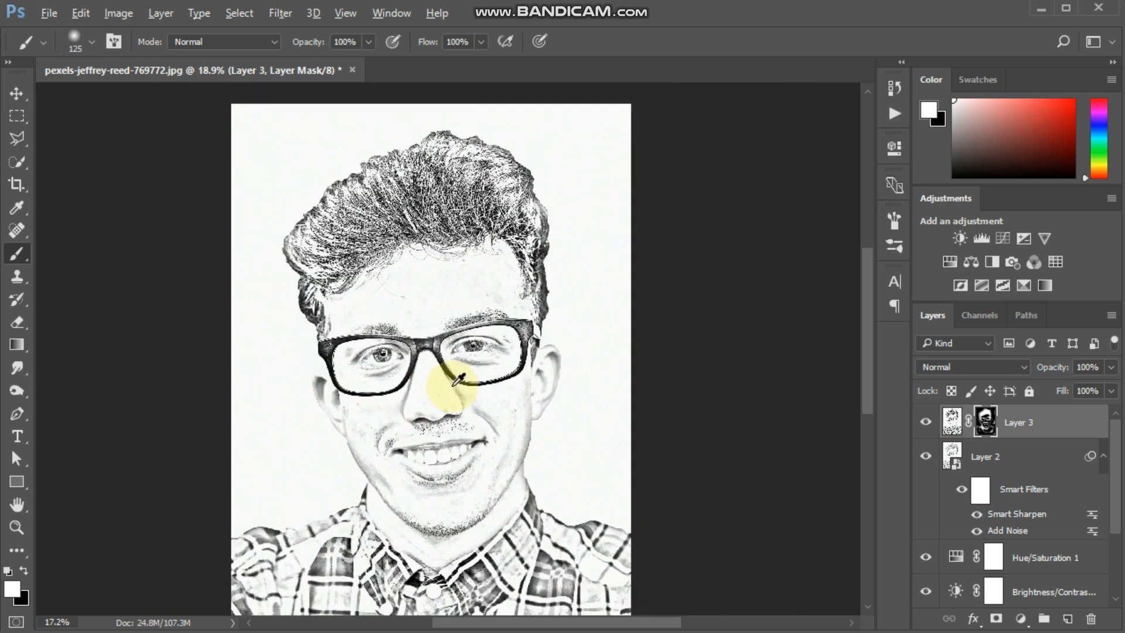
scroll(458, 380, "down", 2)
scroll(451, 389, "up", 1)
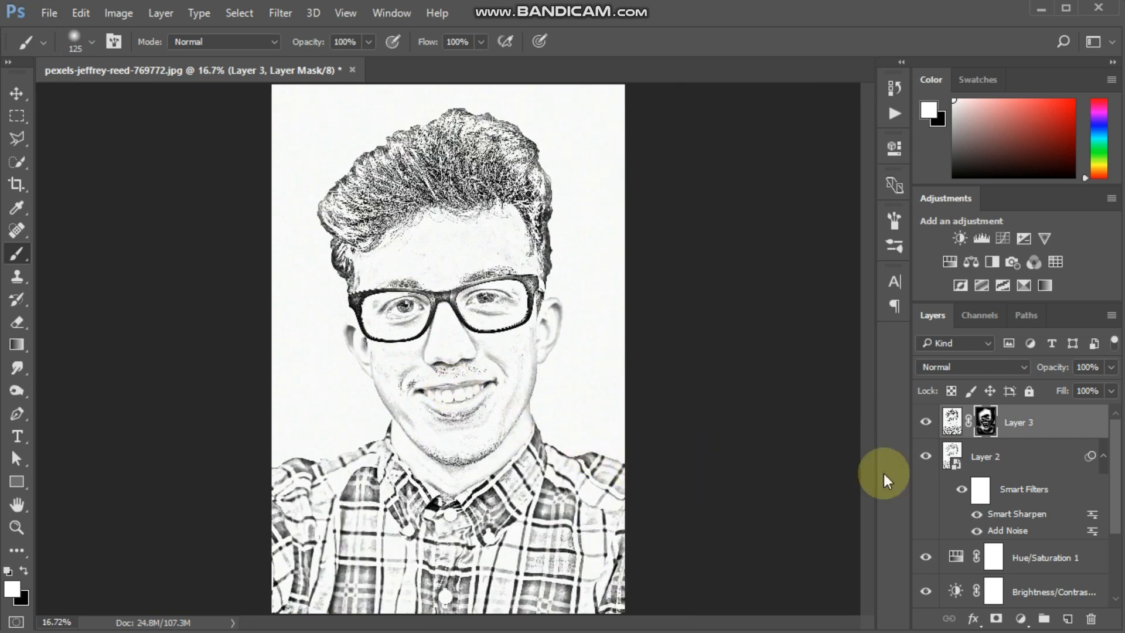
Set Layer 3's blend mode to Multiply and its opacity to 54%.
left_click(968, 368)
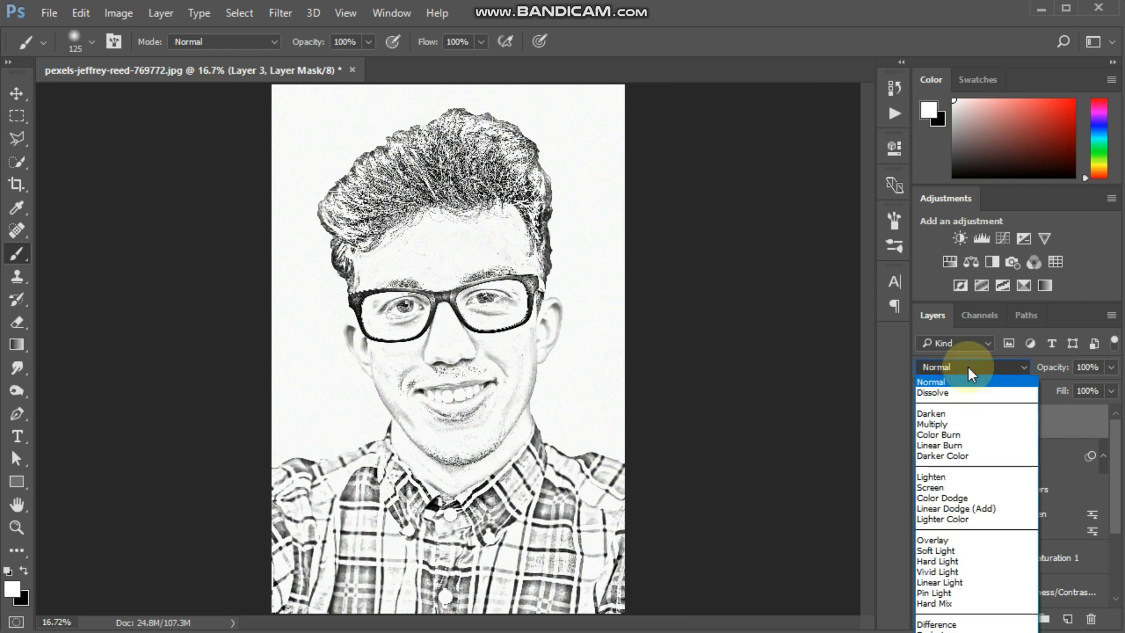
left_click(962, 423)
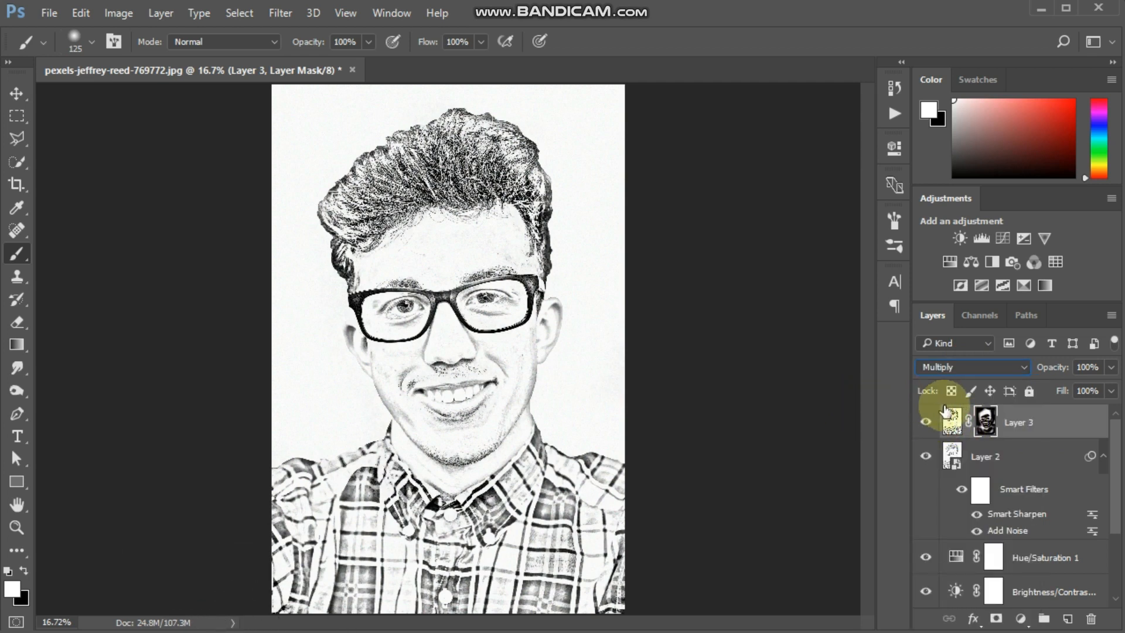
mouse_move(1063, 367)
left_mouse_down()
mouse_move(1034, 372)
mouse_move(1053, 375)
left_mouse_up()
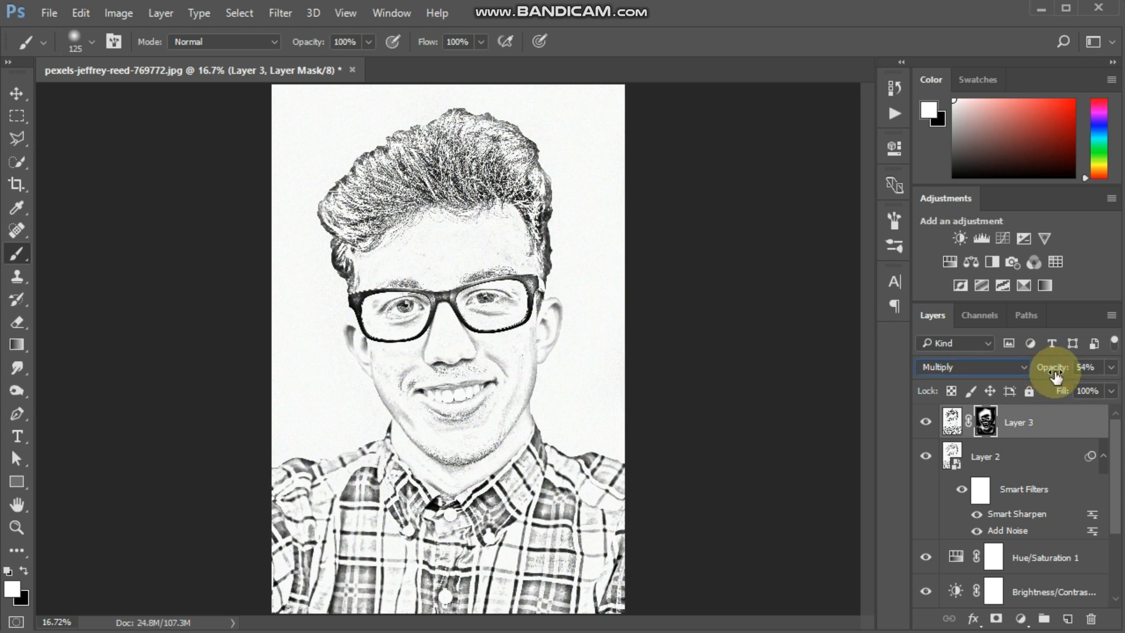